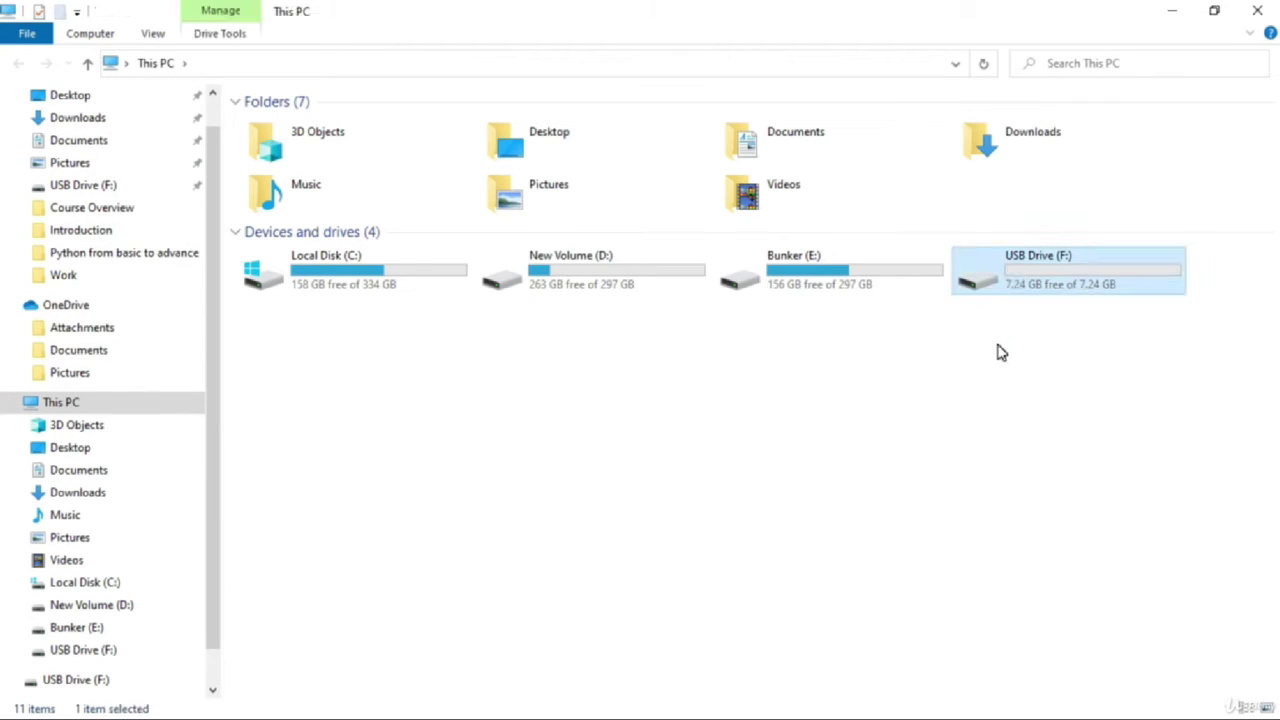
# - Check that USB Drive (F:) has no files, then close File Explorer
pyautogui.doubleClick(1043, 287)
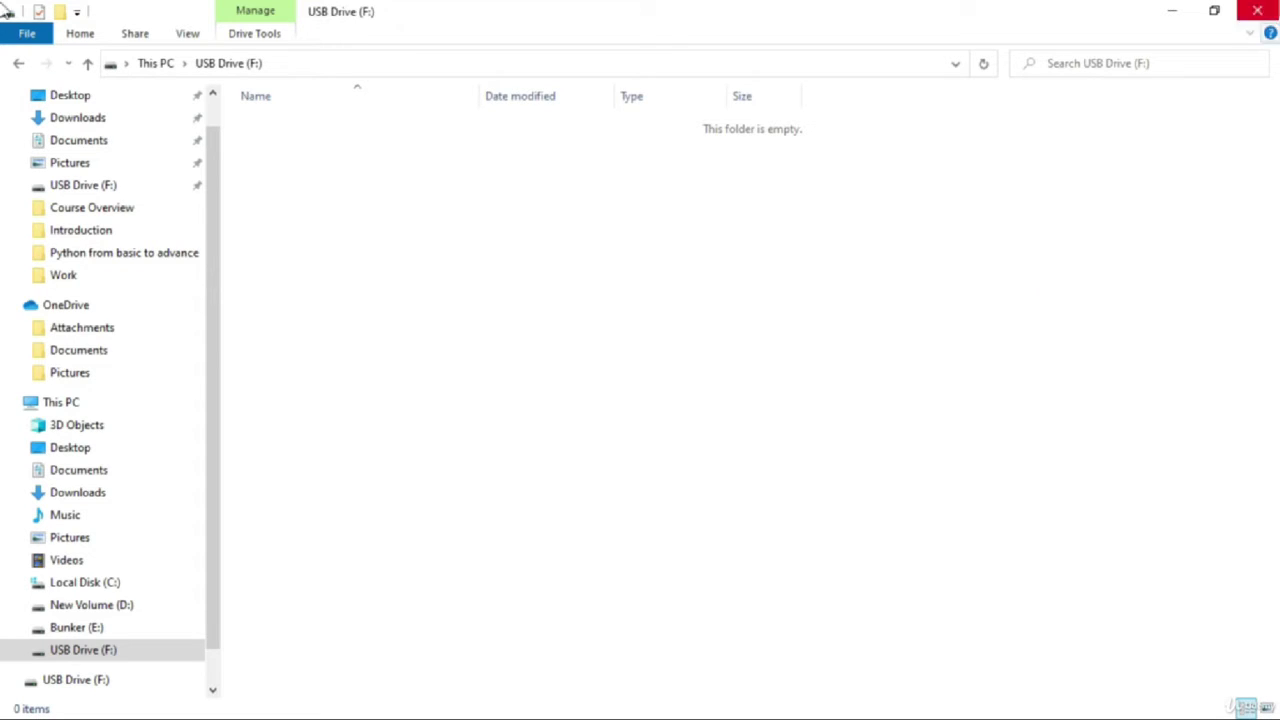
pyautogui.click(1257, 10)
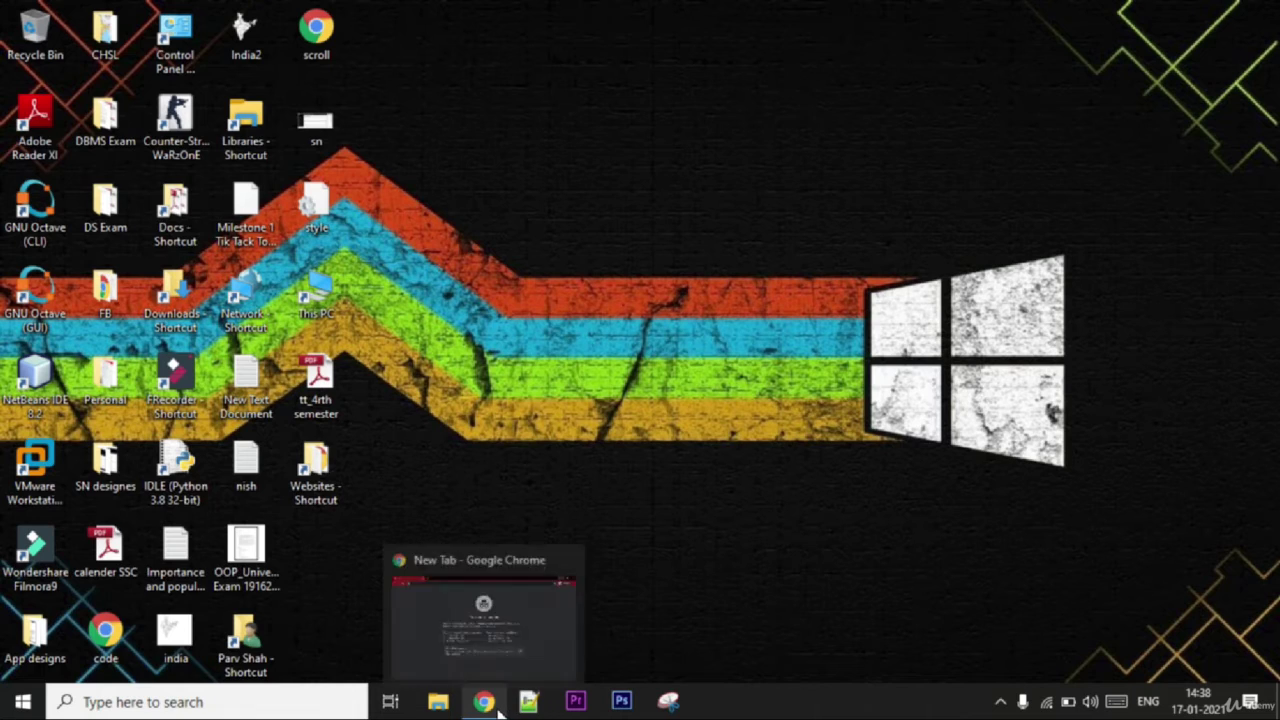
# - Search Google for 'tails' in the incognito Chrome window
pyautogui.click(490, 706)
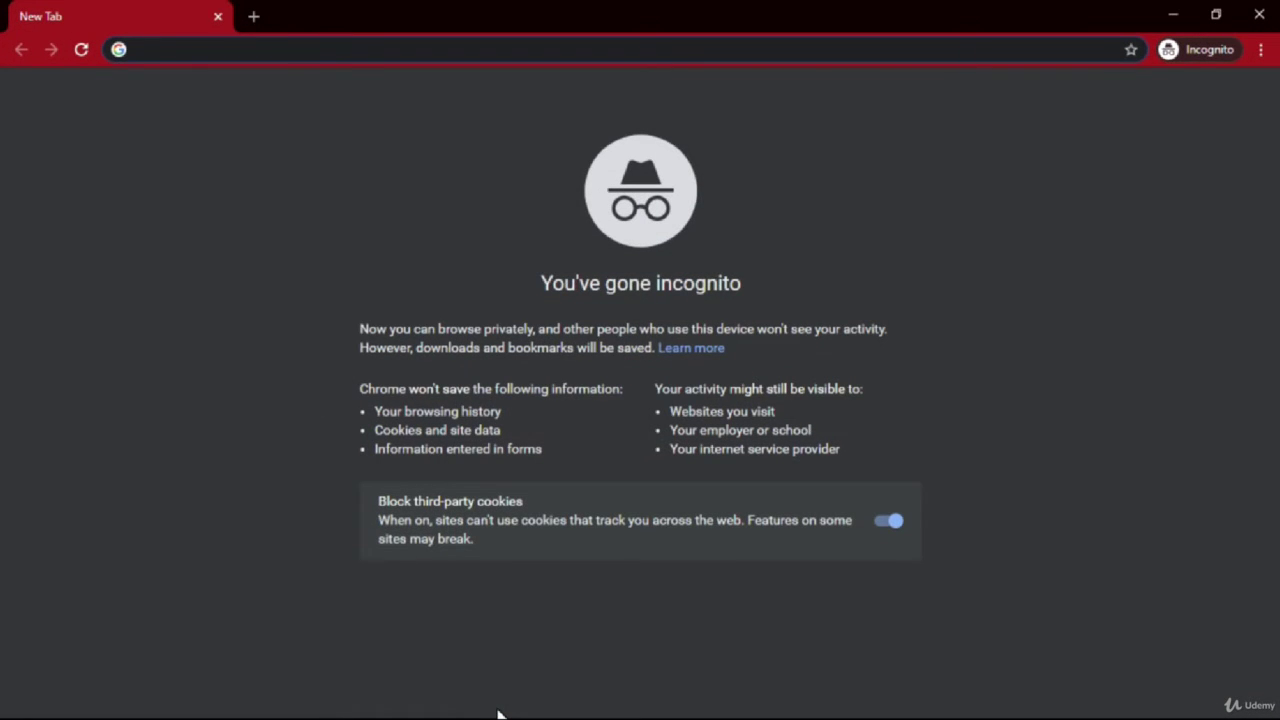
pyautogui.write('tails')
pyautogui.press('Delete')
pyautogui.press('Return')
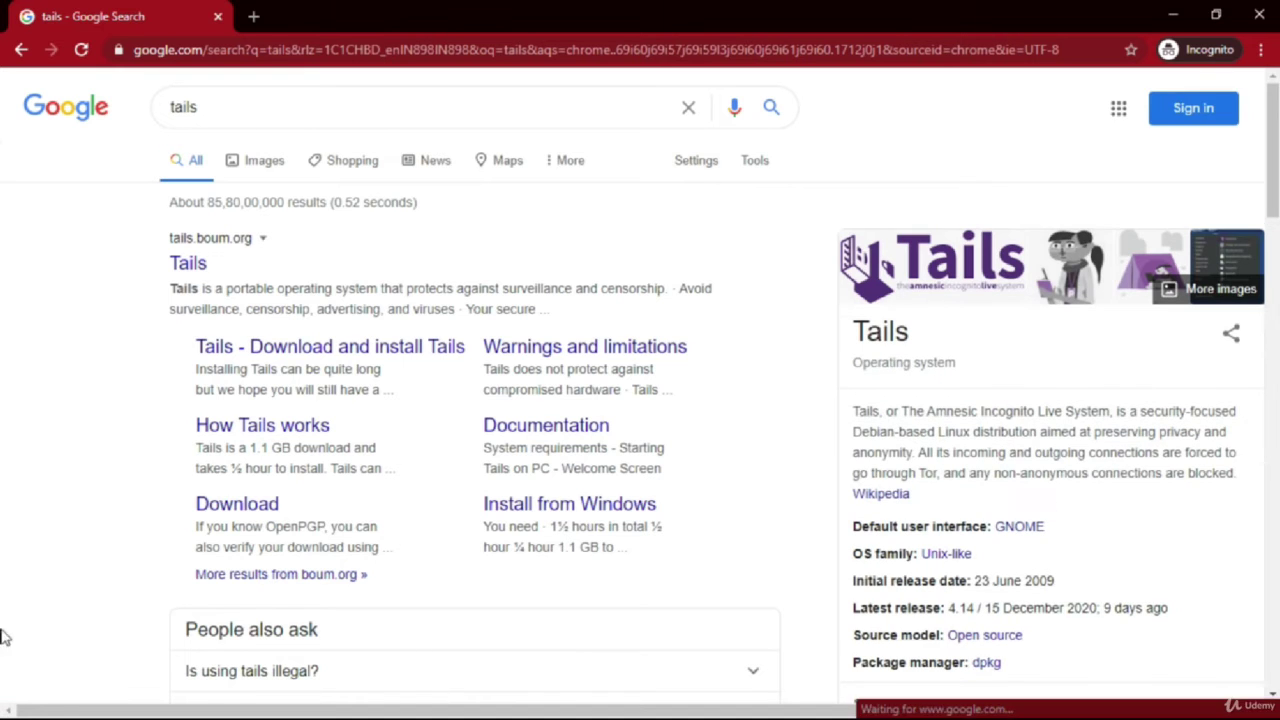
# - Open tails.boum.org and go through Get Tails 4.14 to the USB-sticks image download page
pyautogui.click(196, 259)
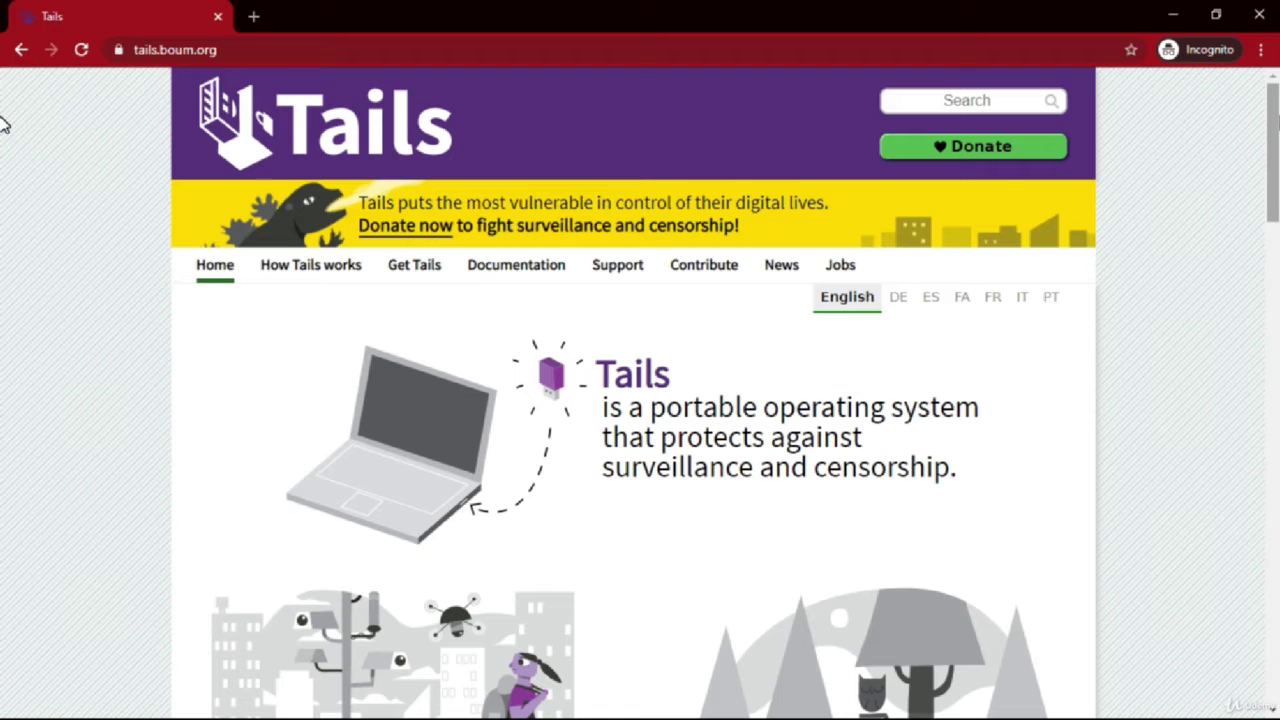
pyautogui.scroll(-2, 3, 150)
pyautogui.scroll(-4, 3, 220)
pyautogui.scroll(-3, 3, 300)
pyautogui.scroll(-1, 3, 330)
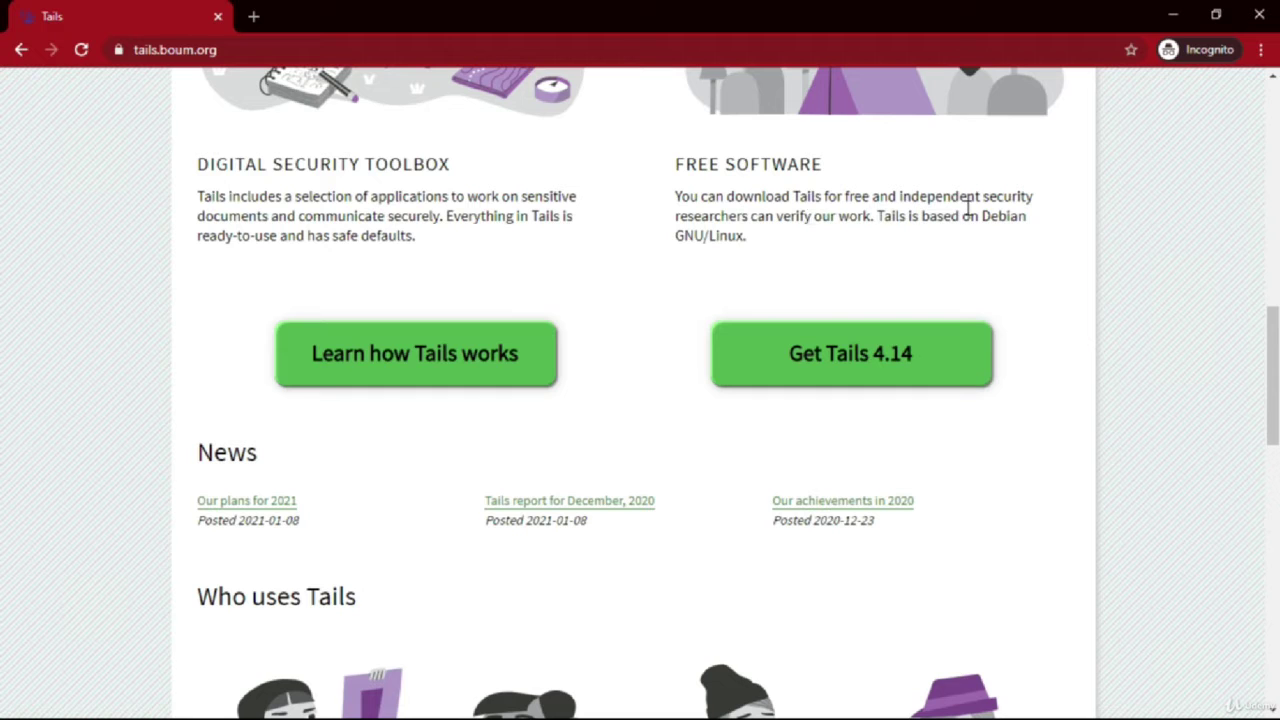
pyautogui.click(794, 343)
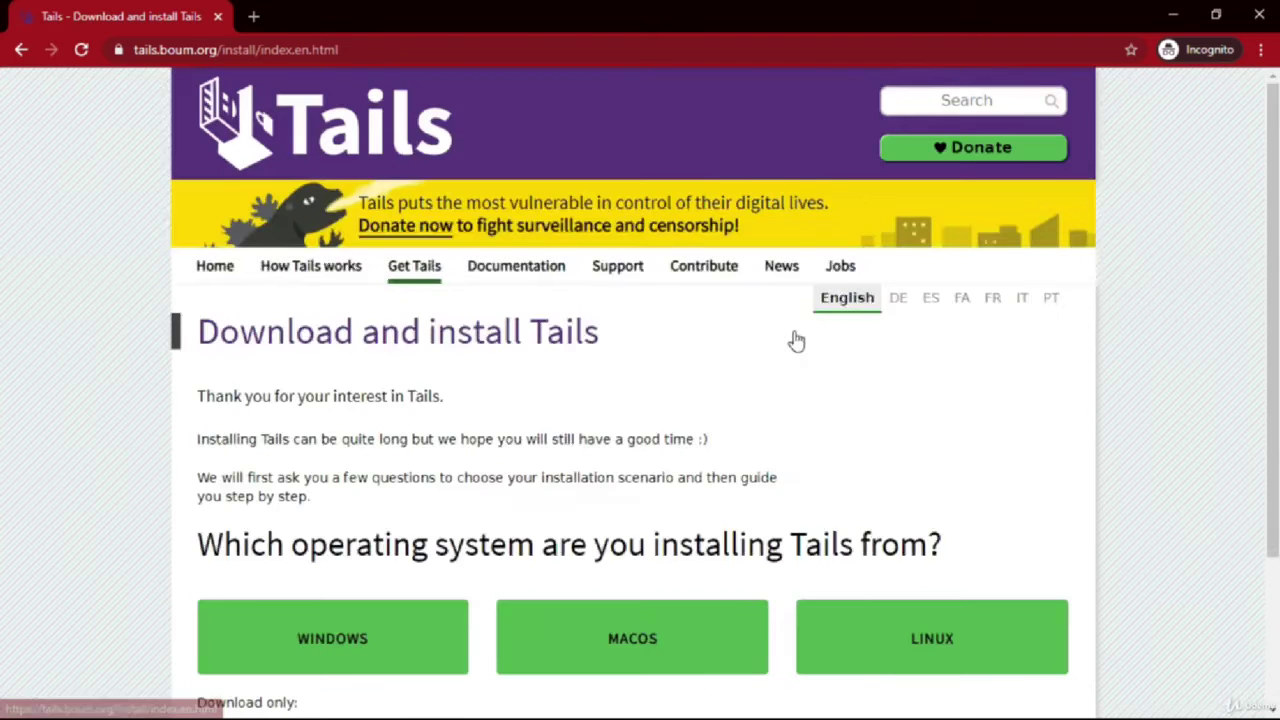
pyautogui.scroll(-2, 3, 180)
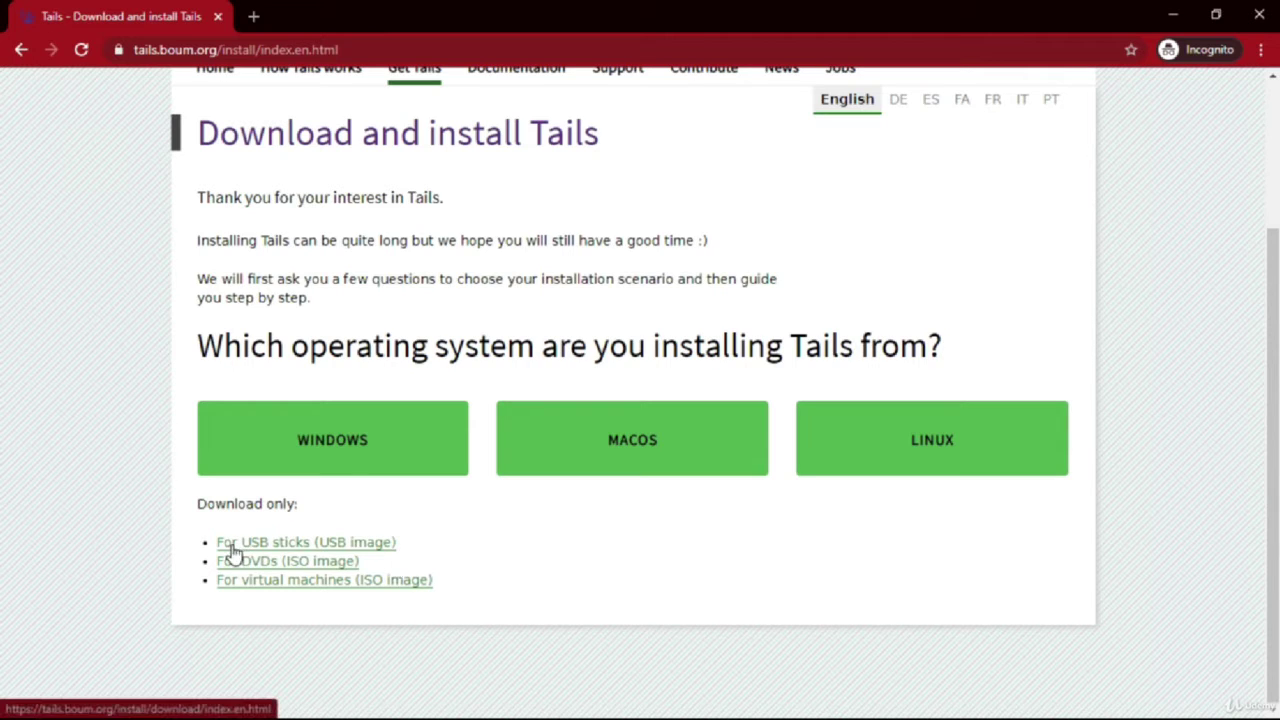
pyautogui.click(313, 547)
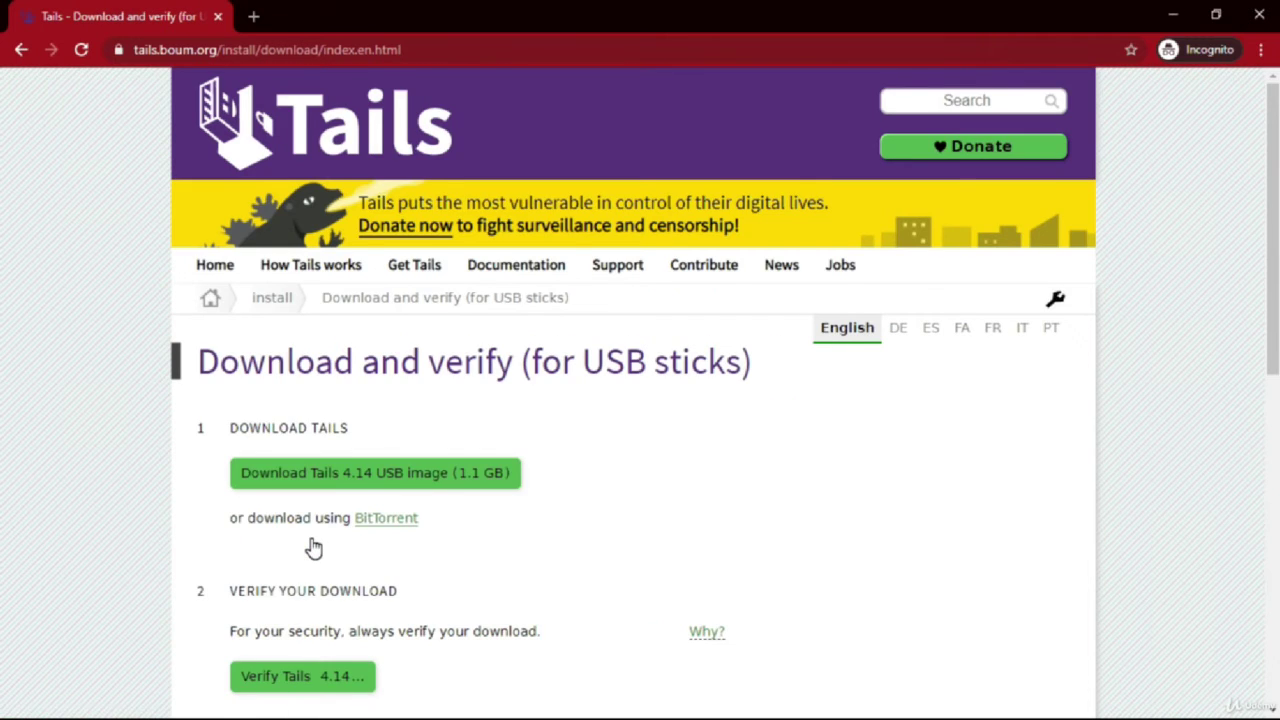
# - Start the Tails 4.14 USB image download, then cancel it from the download shelf
pyautogui.scroll(-1, 313, 547)
pyautogui.scroll(-2, 314, 546)
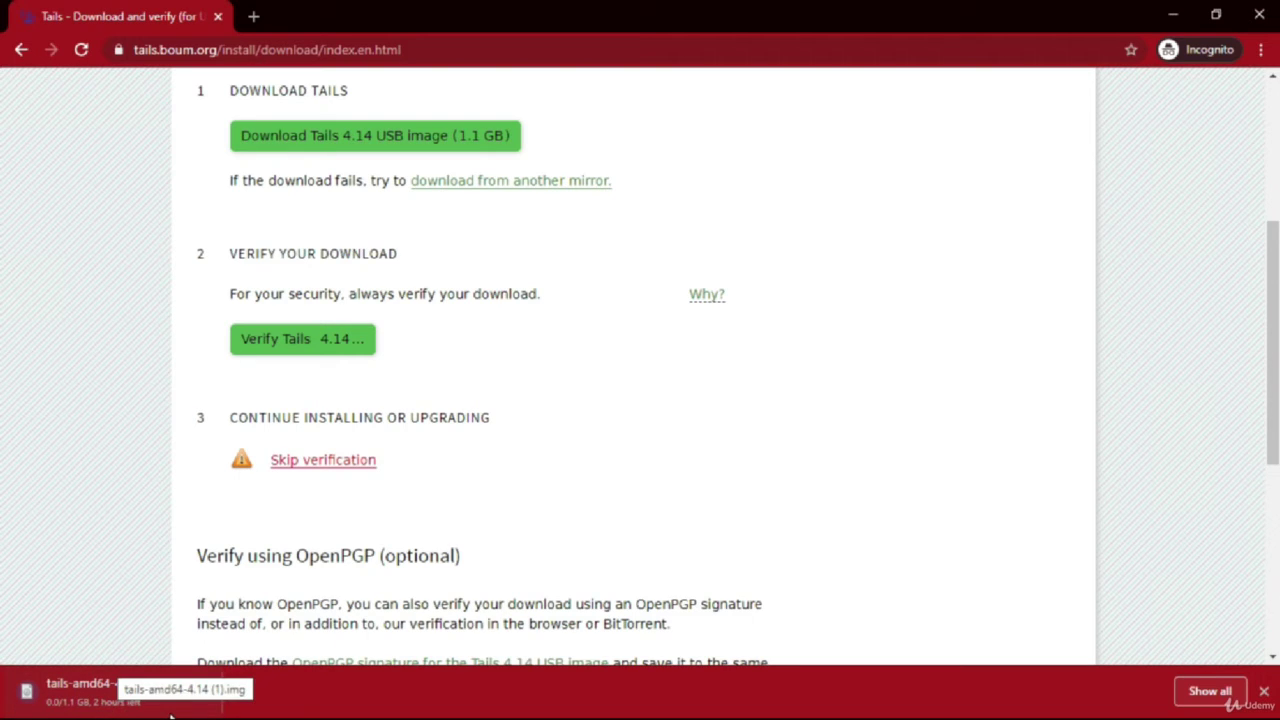
pyautogui.click(201, 699)
pyautogui.click(215, 660)
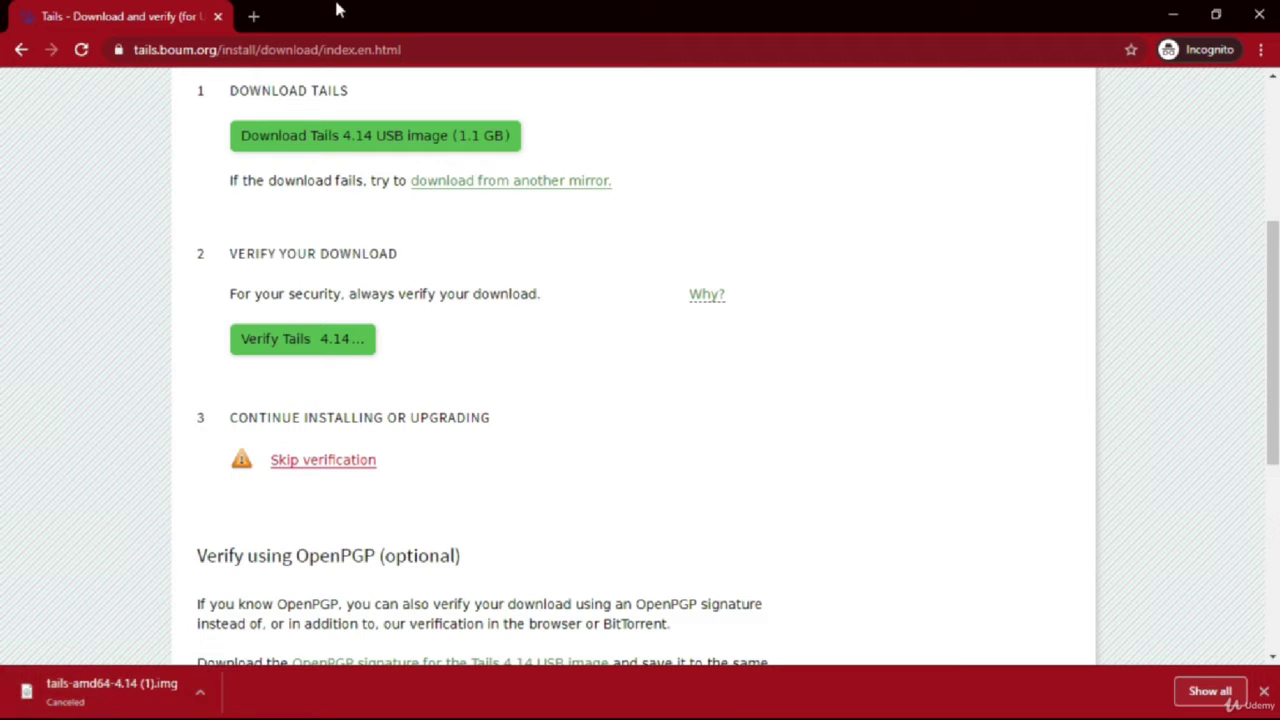
# - Search Google for 'rufus' in a new tab and open the rufus.ie result
pyautogui.click(251, 20)
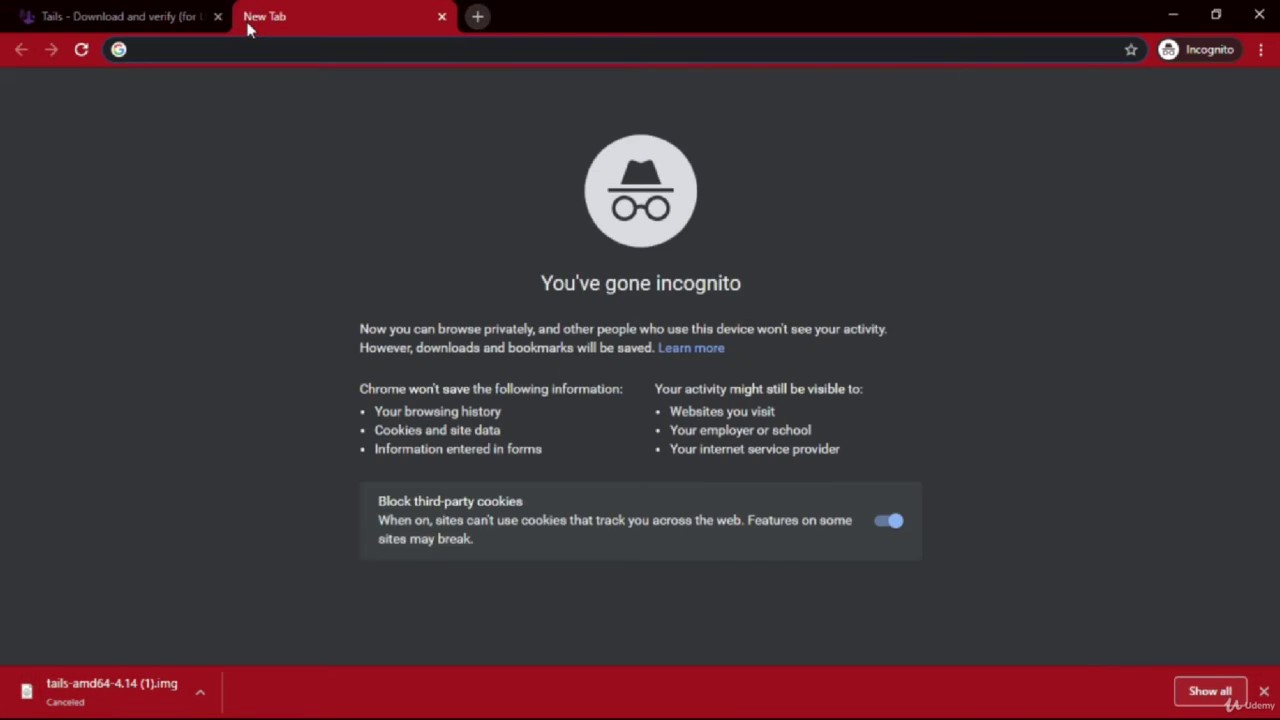
pyautogui.write('rufus')
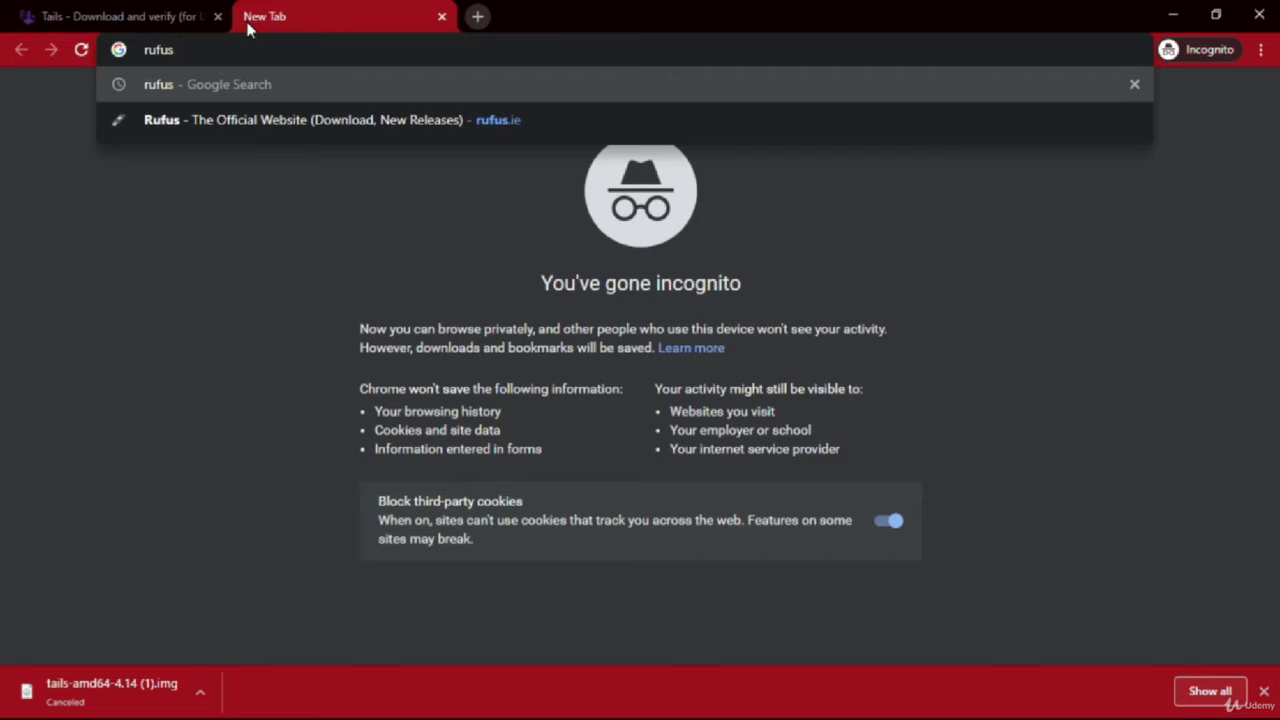
pyautogui.press('Return')
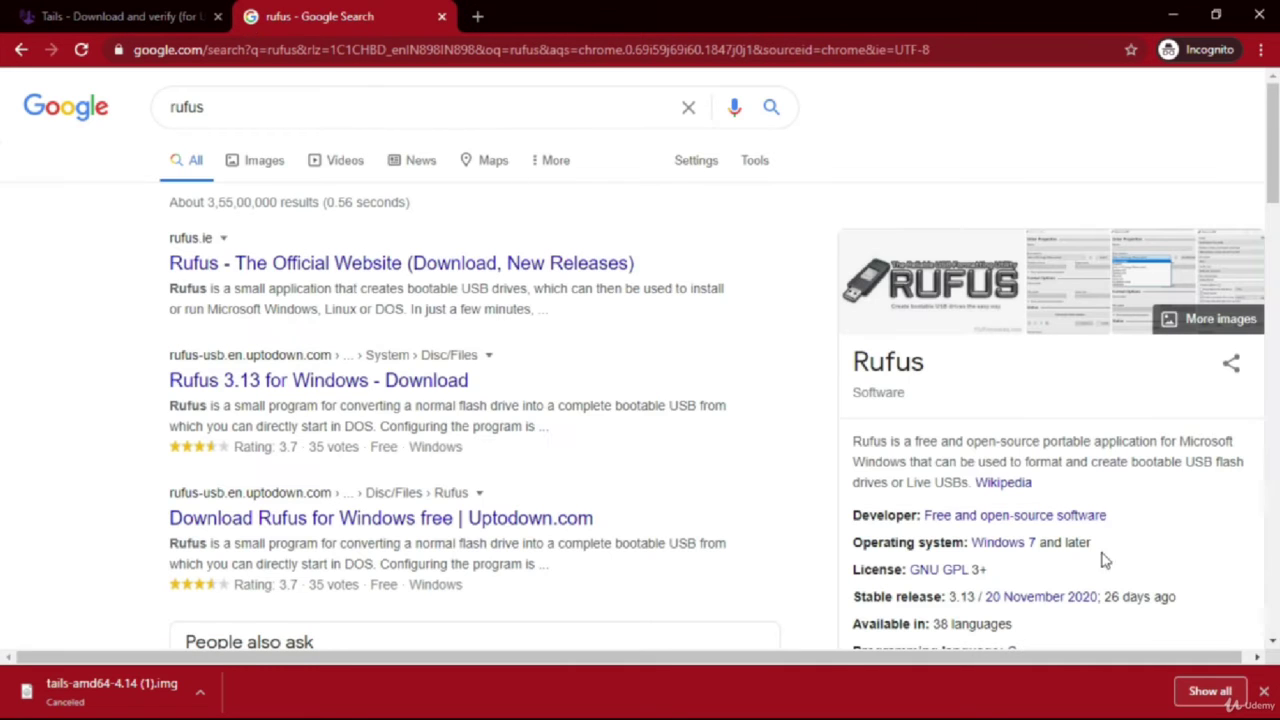
pyautogui.click(1264, 690)
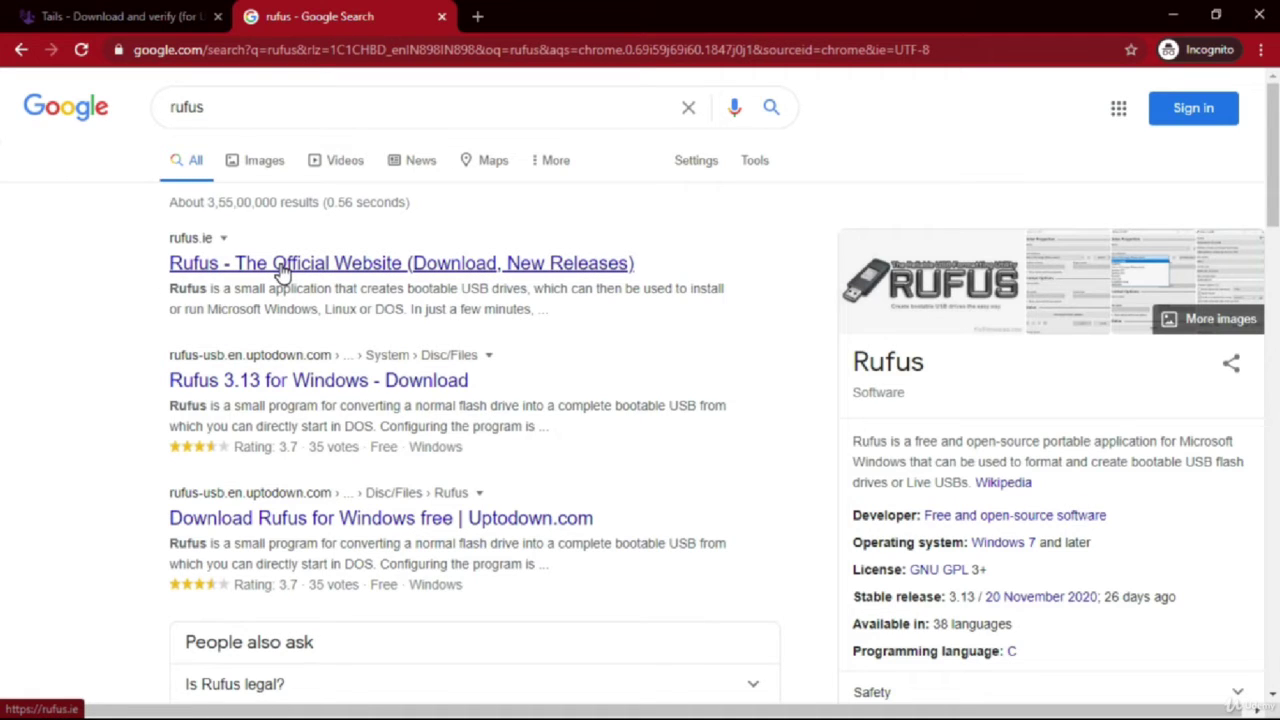
pyautogui.click(281, 268)
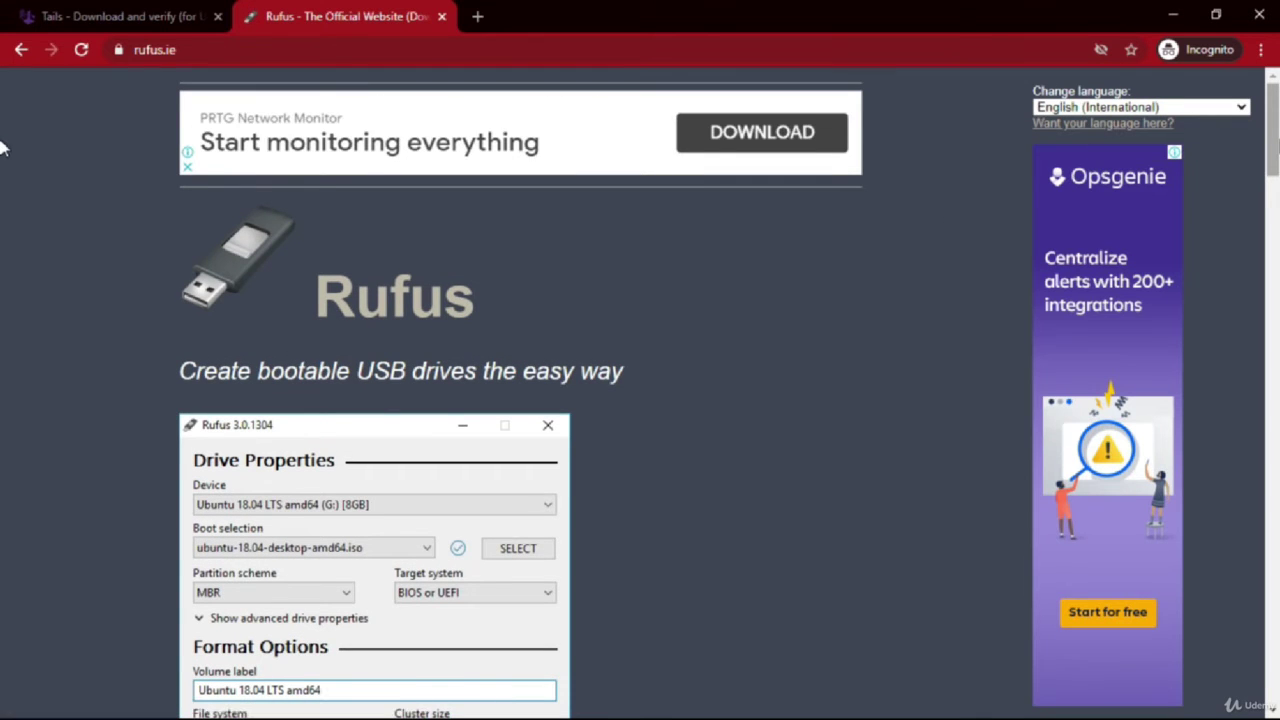
# - Start the Rufus 3.13 download, then cancel rufus-3.13 (1).exe from the download shelf
pyautogui.scroll(-3, 2, 160)
pyautogui.scroll(-4, 3, 200)
pyautogui.scroll(-3, 3, 260)
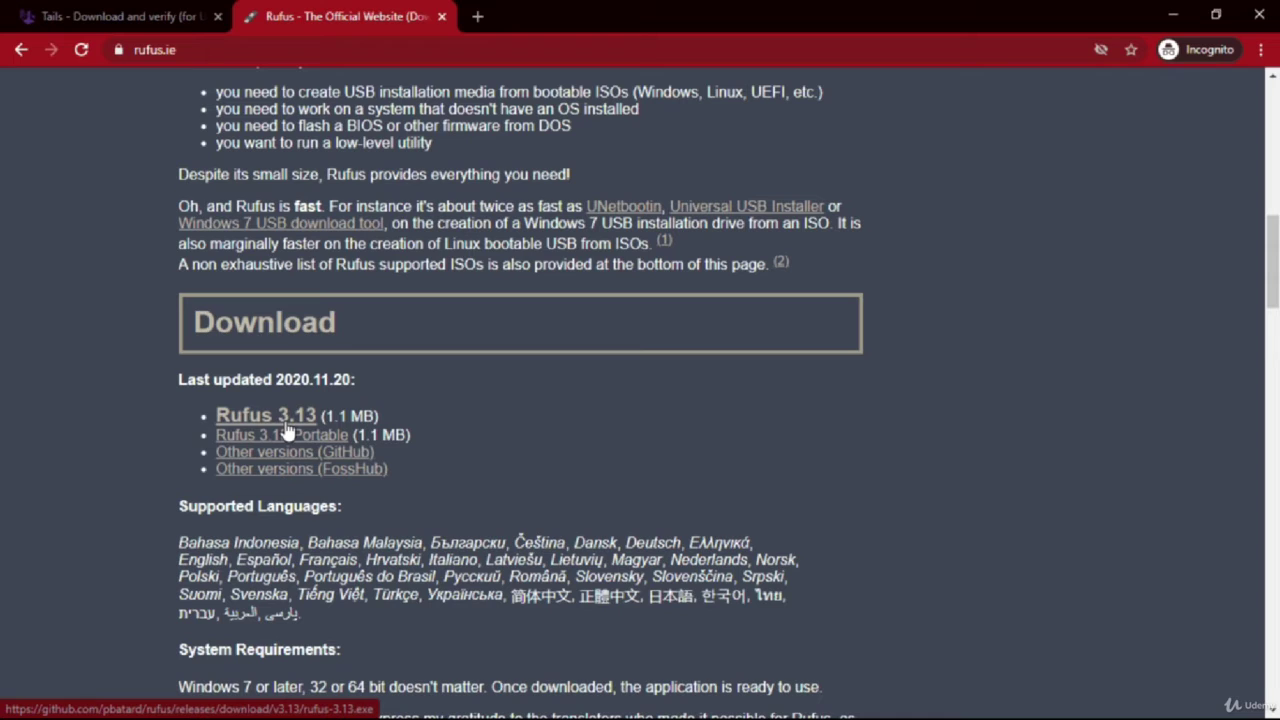
pyautogui.click(287, 426)
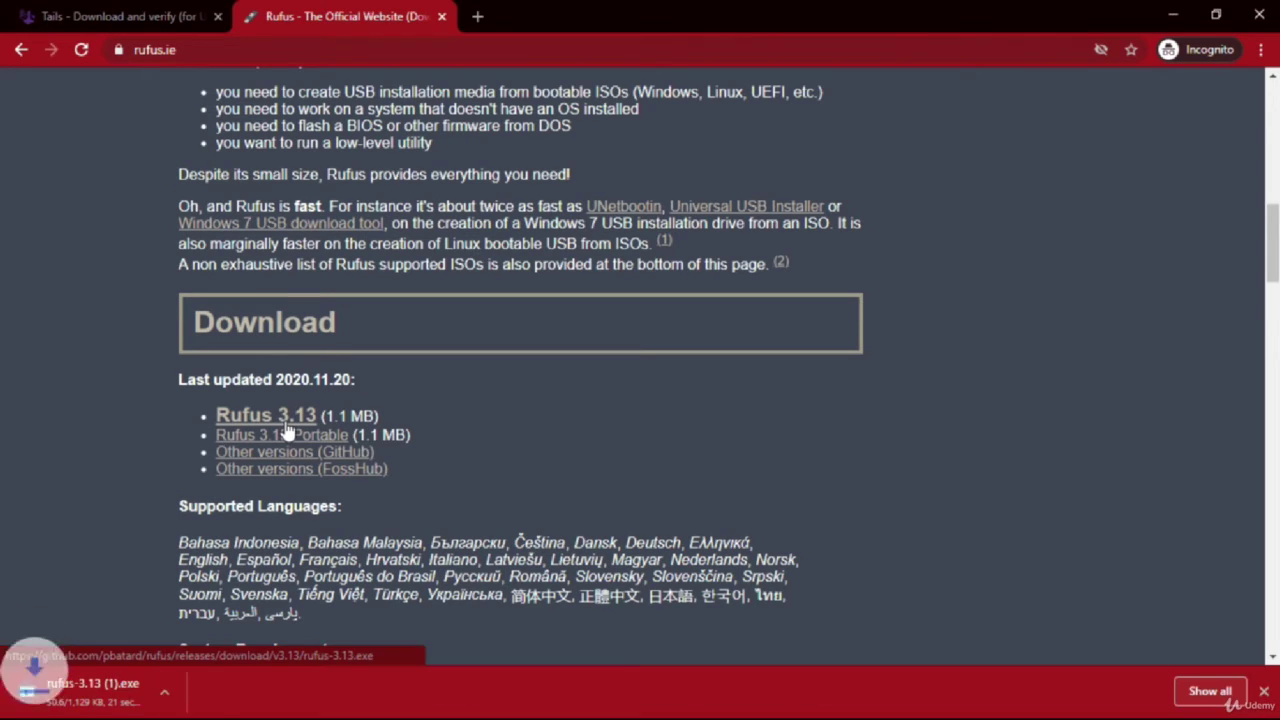
pyautogui.click(203, 693)
pyautogui.click(205, 660)
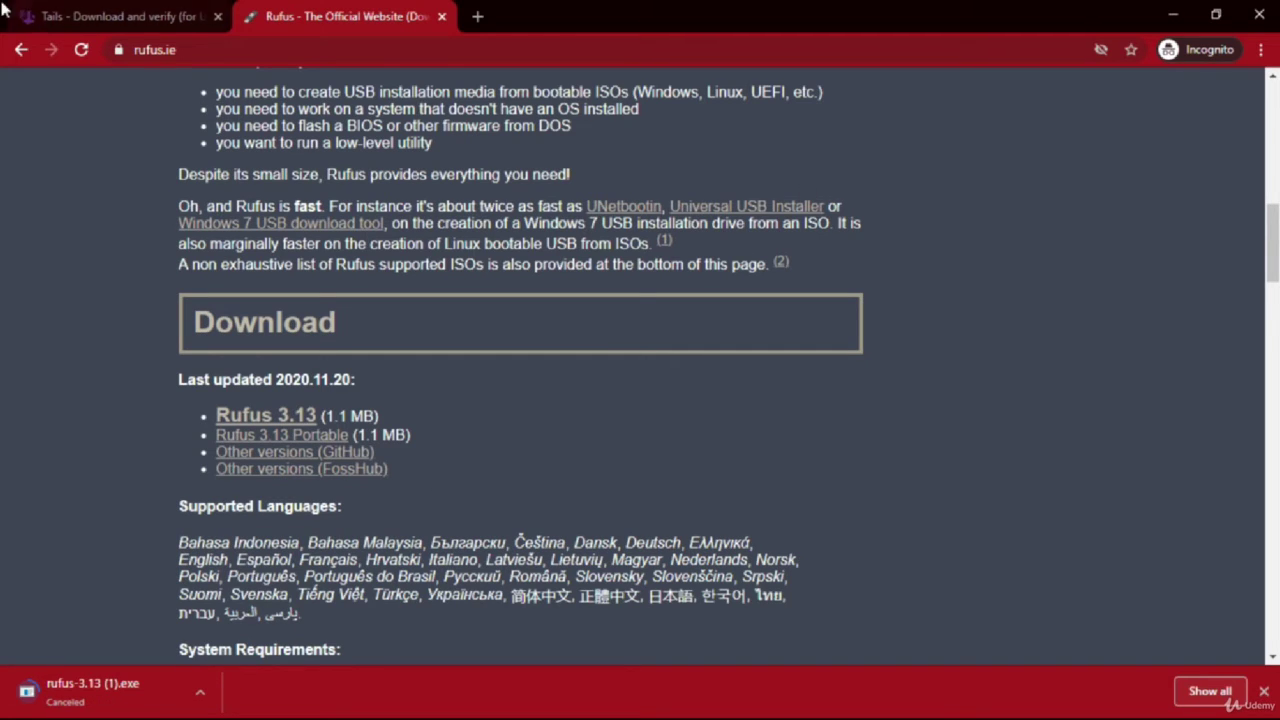
# - On the Tails page, verify the downloaded tails-amd64-4.14 image from the Downloads folder
pyautogui.click(84, 8)
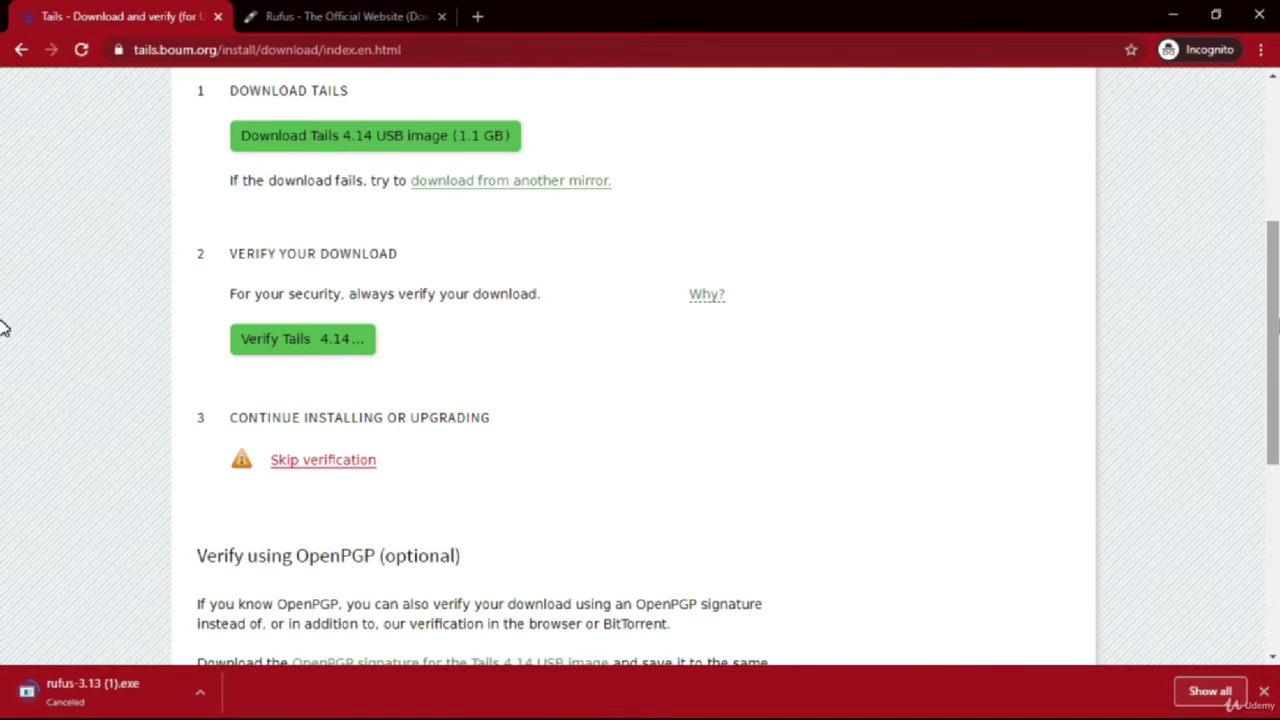
pyautogui.scroll(1, 4, 300)
pyautogui.scroll(1, 4, 285)
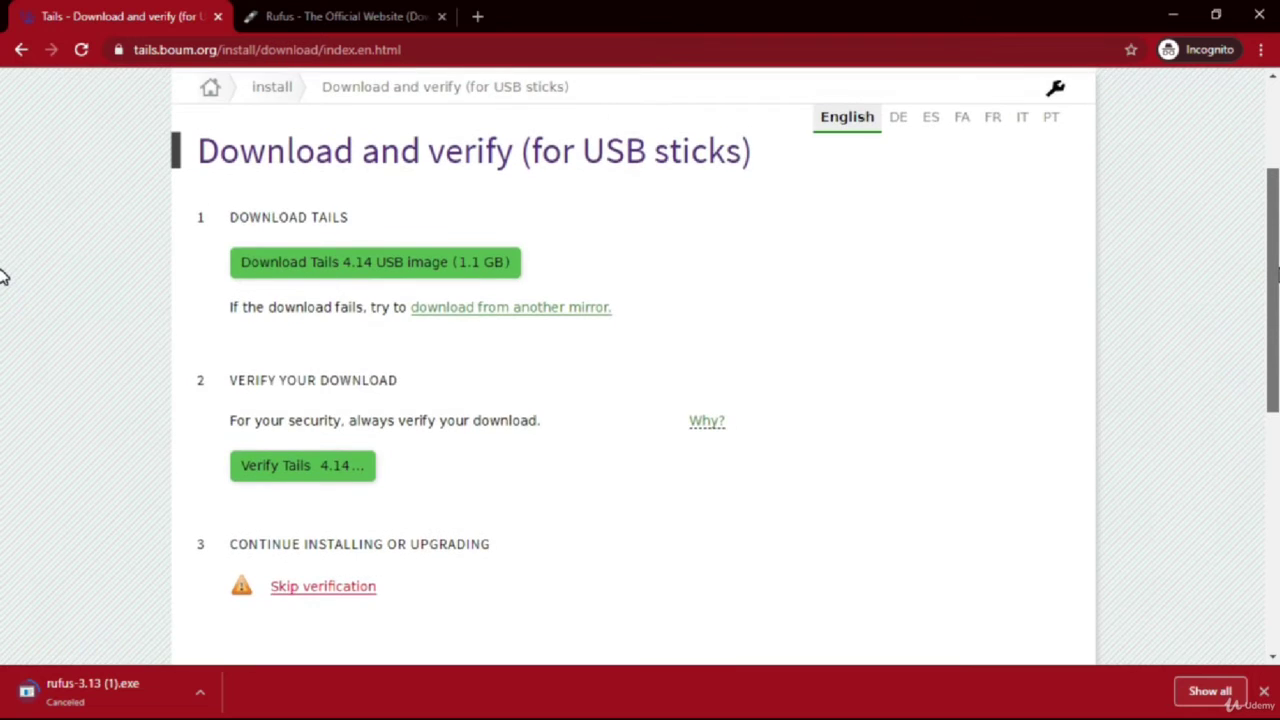
pyautogui.scroll(-1, 4, 280)
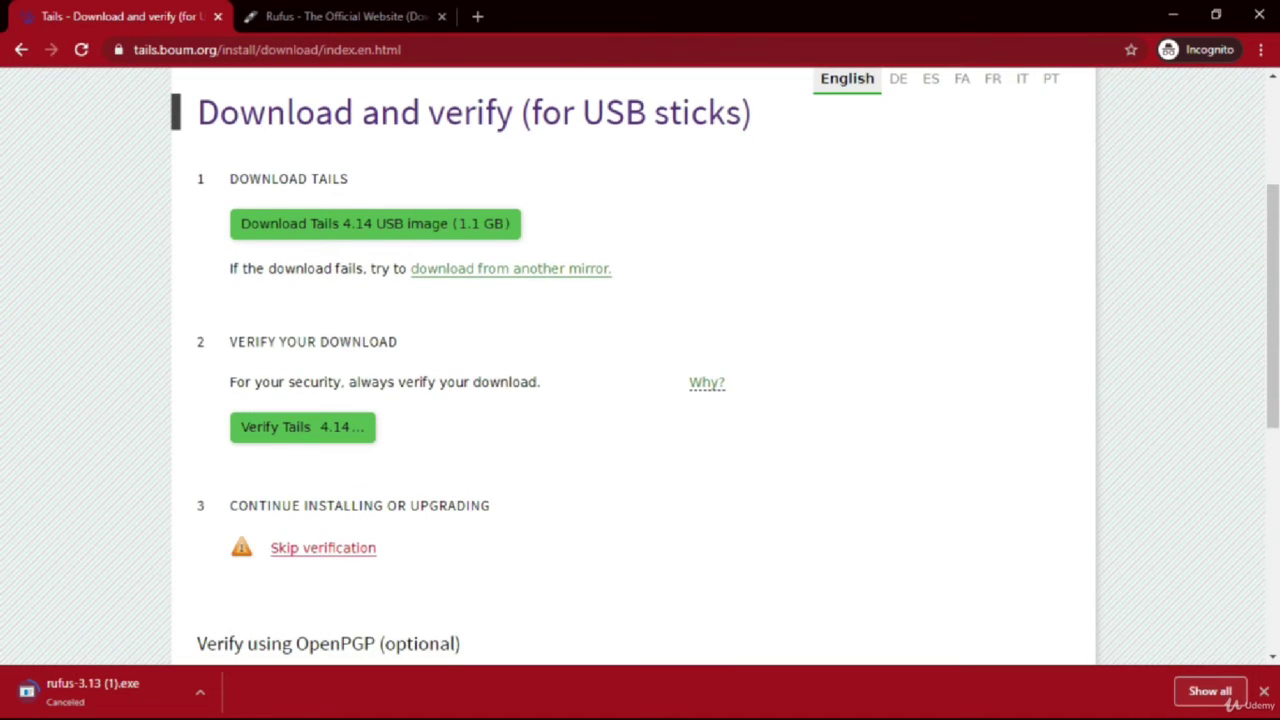
pyautogui.click(1263, 690)
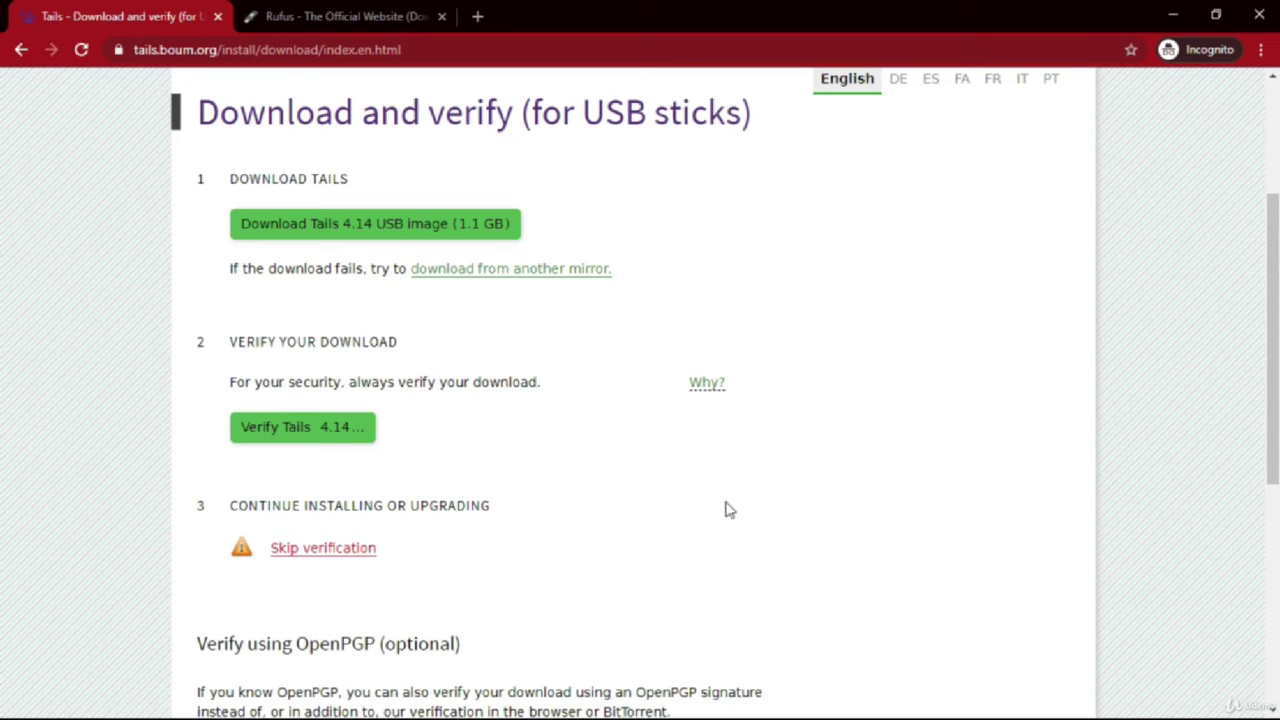
pyautogui.click(323, 428)
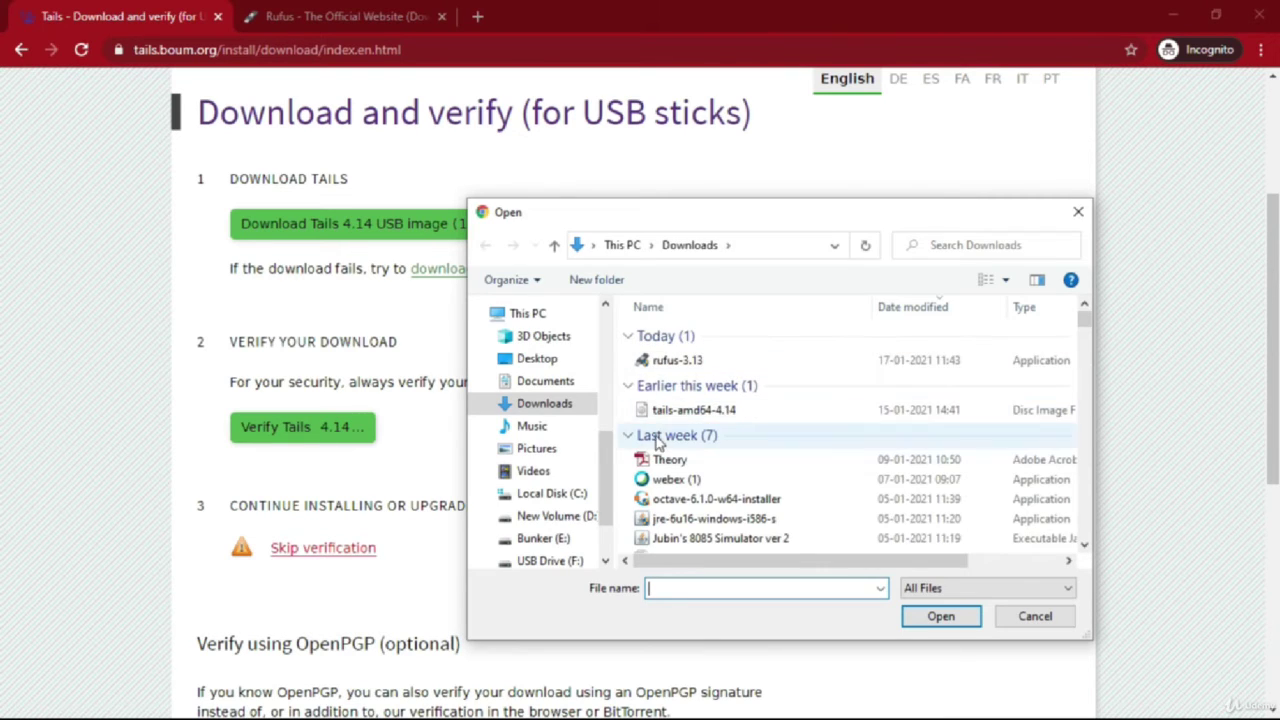
pyautogui.moveTo(694, 410)
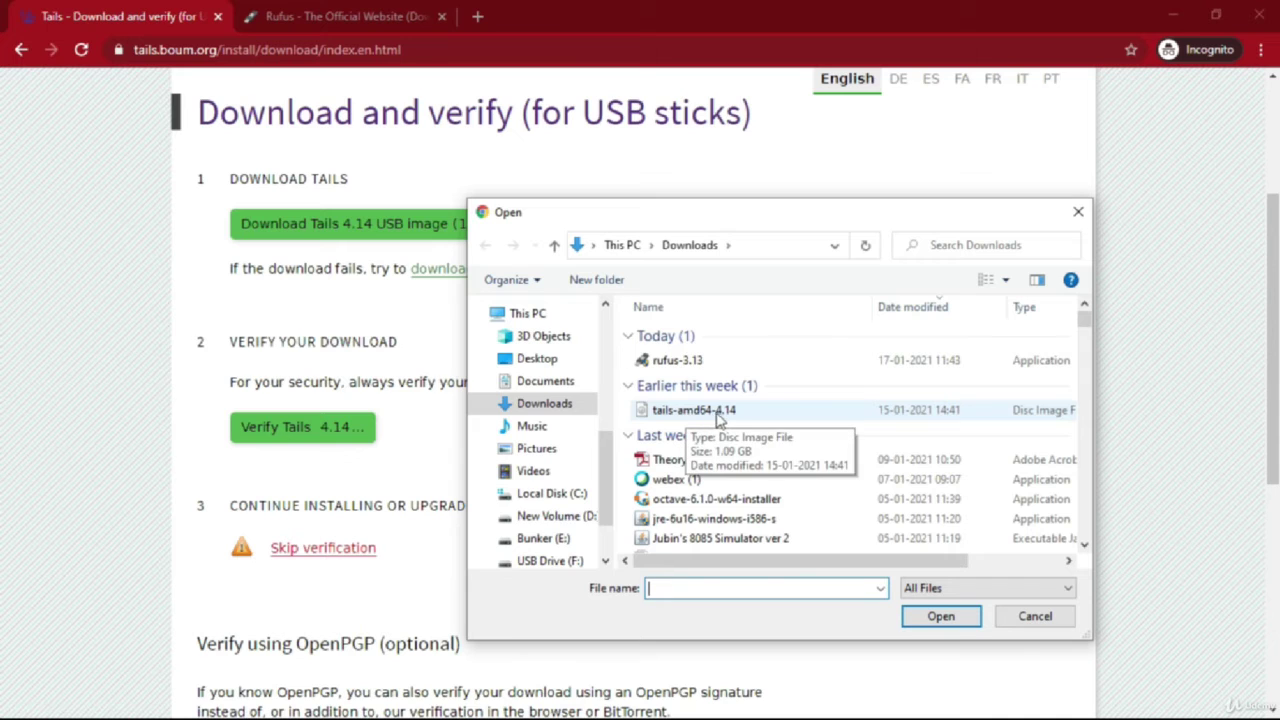
pyautogui.doubleClick(725, 418)
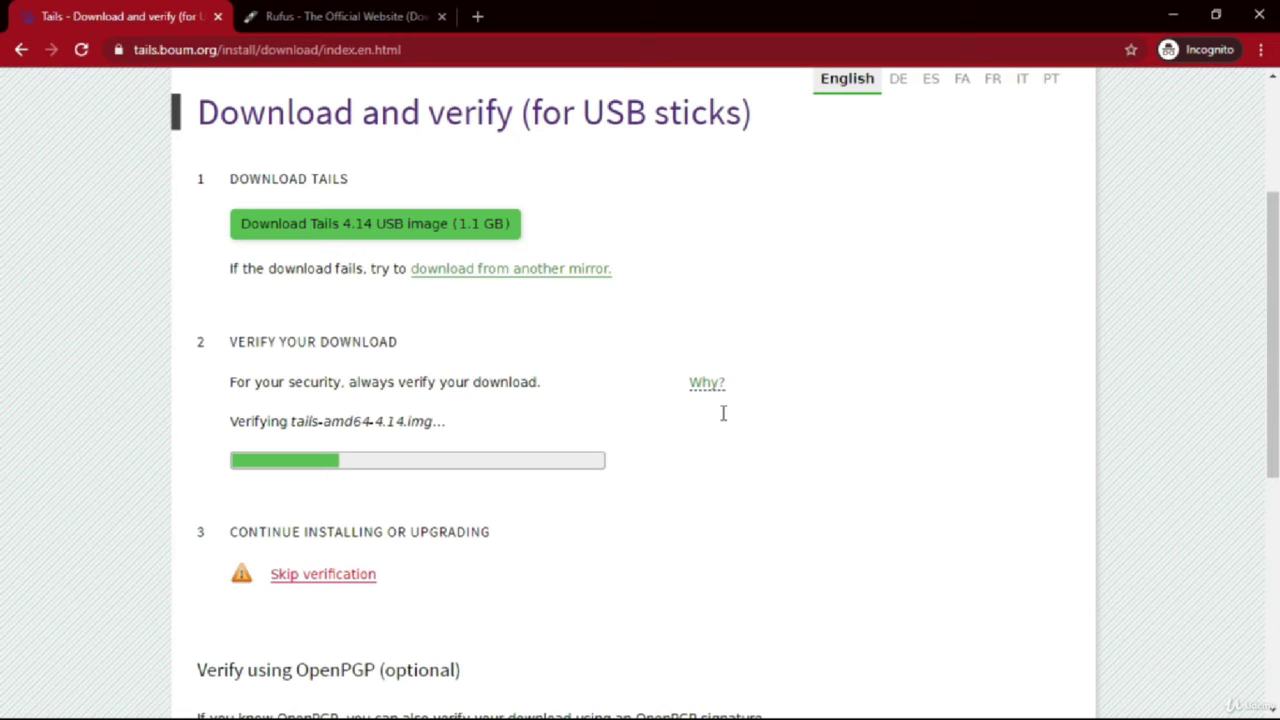
# - Open USB Drive (F:) through This PC, confirm it is still empty, then close Explorer
pyautogui.click(1182, 10)
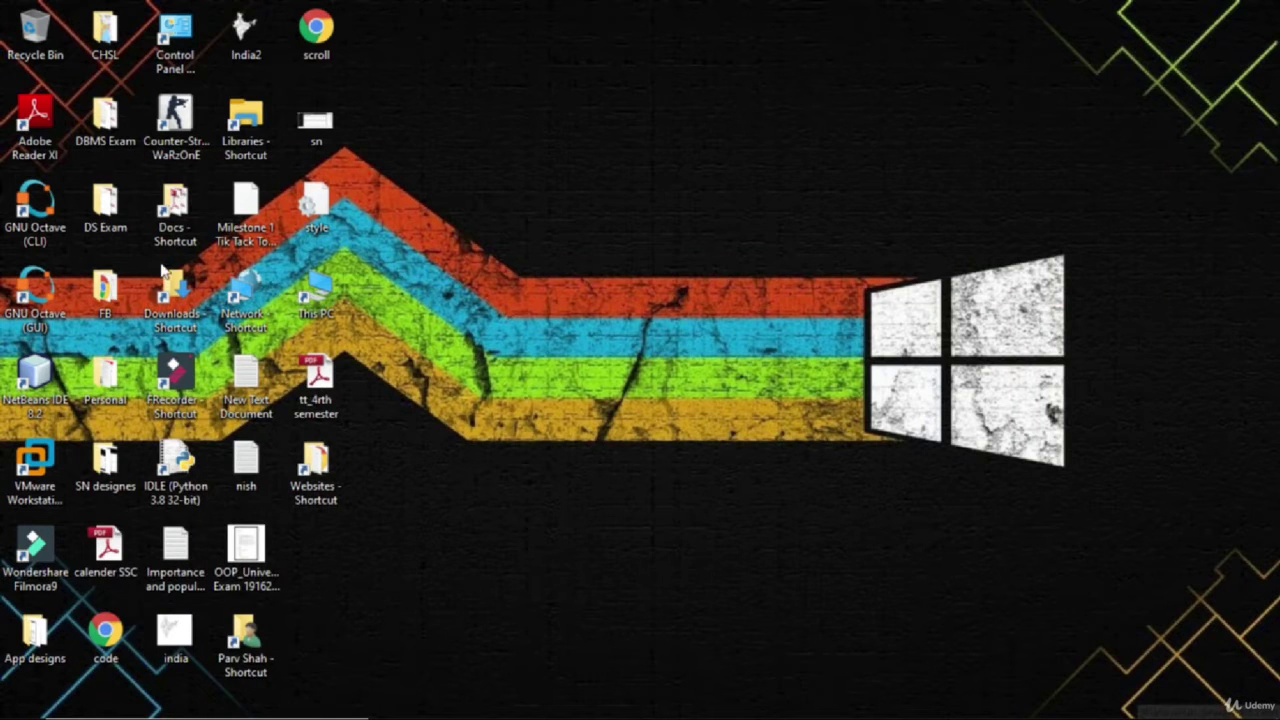
pyautogui.doubleClick(312, 296)
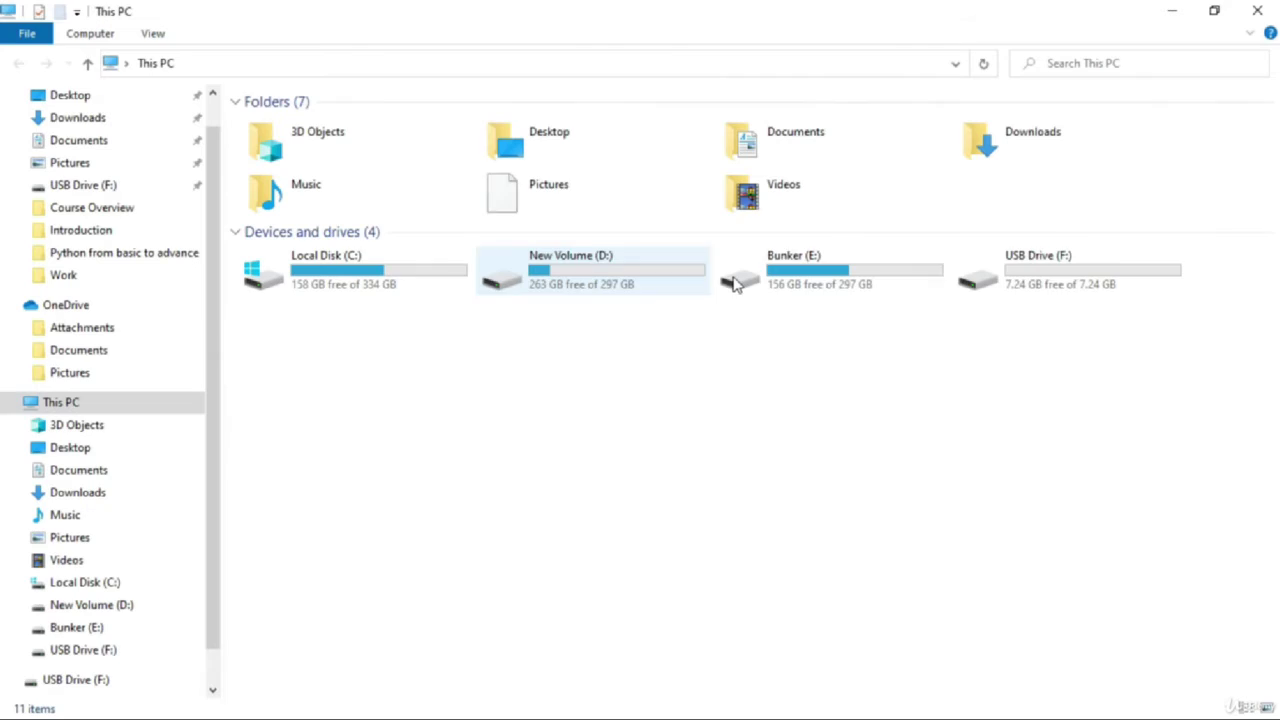
pyautogui.click(1062, 268)
pyautogui.doubleClick(1062, 268)
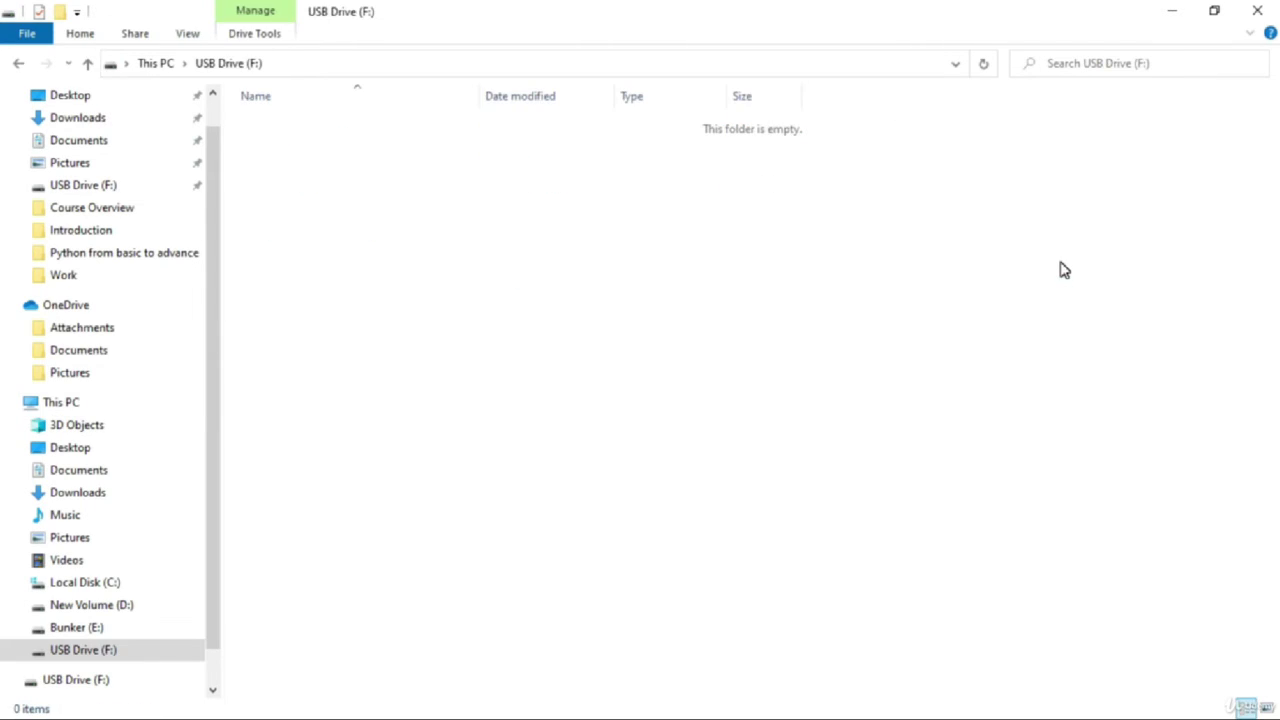
pyautogui.click(1257, 11)
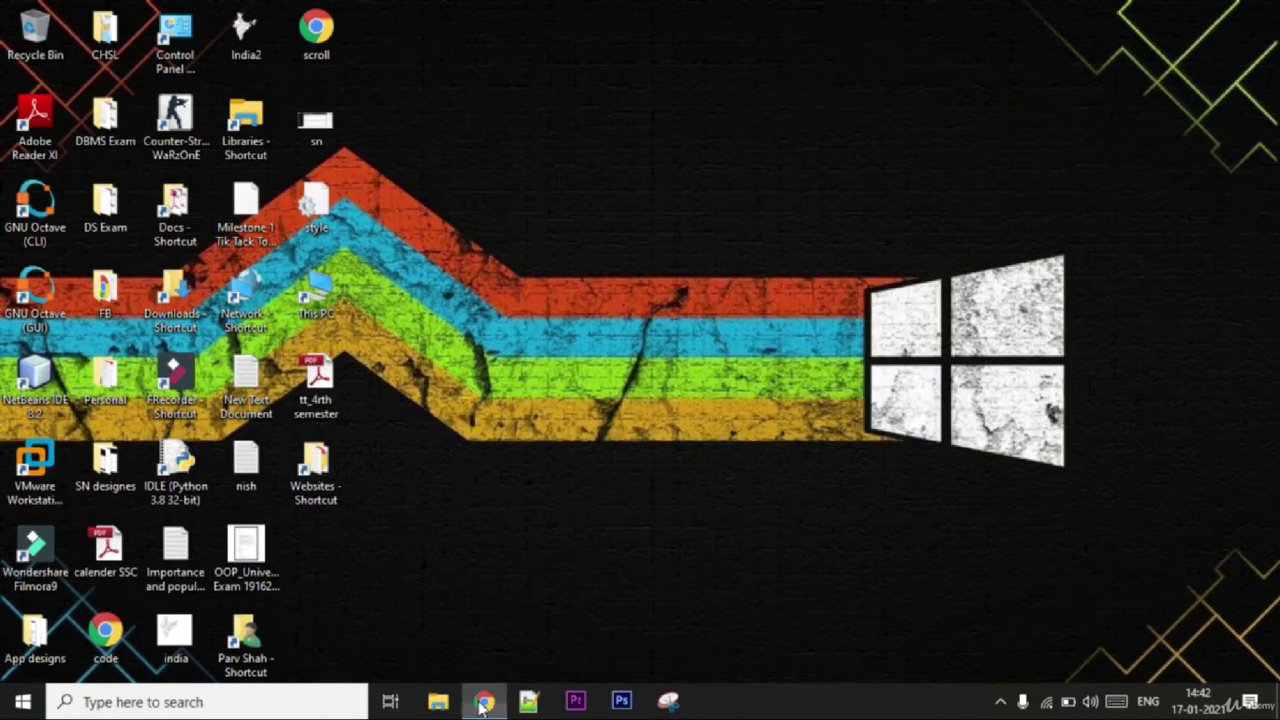
# - Restore Chrome to see the Tails page's 'Verification successful!' result for tails-amd64-4.14.img
pyautogui.click(483, 702)
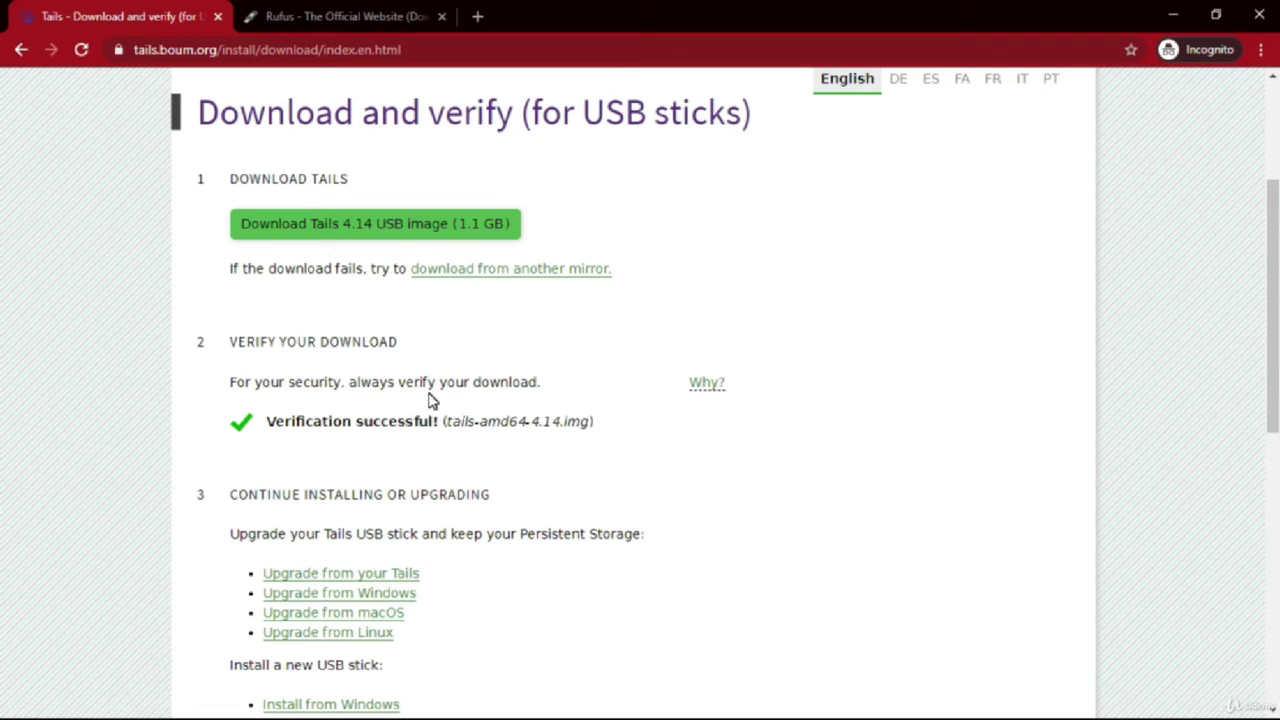
# - Launch rufus-3.13 from the Downloads folder
pyautogui.click(1175, 10)
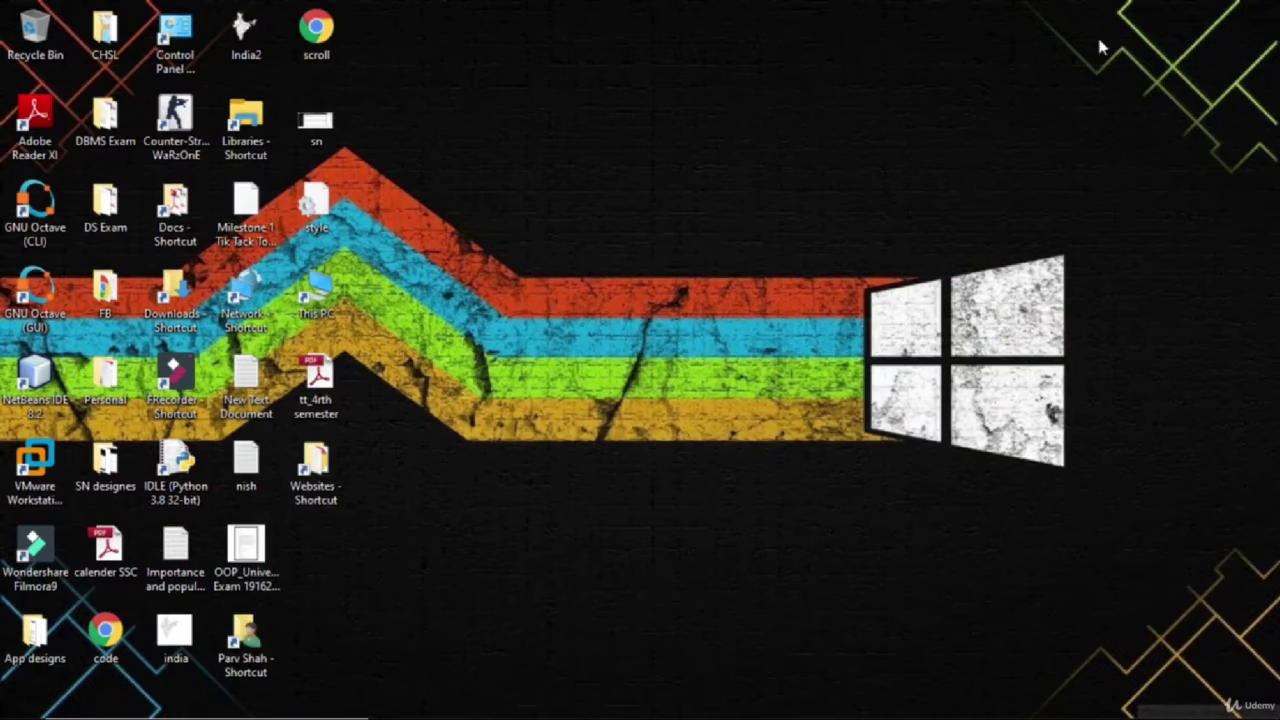
pyautogui.doubleClick(205, 315)
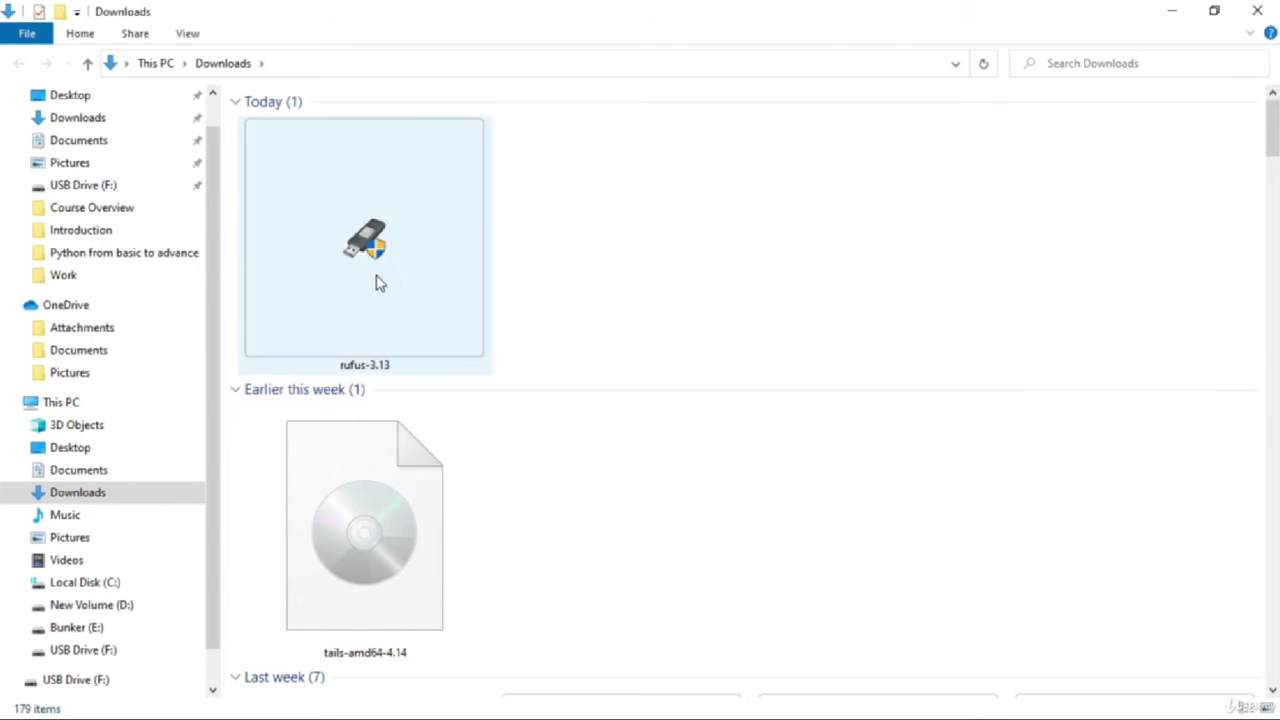
pyautogui.moveTo(365, 240)
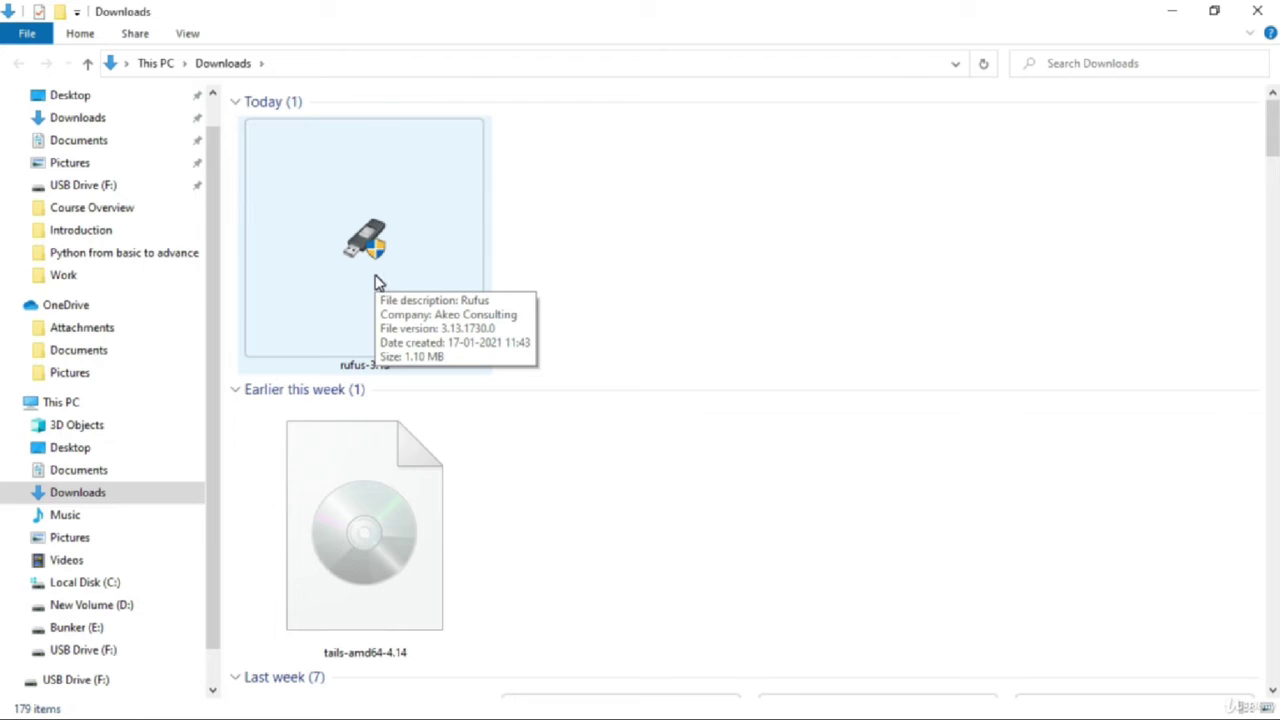
pyautogui.doubleClick(378, 283)
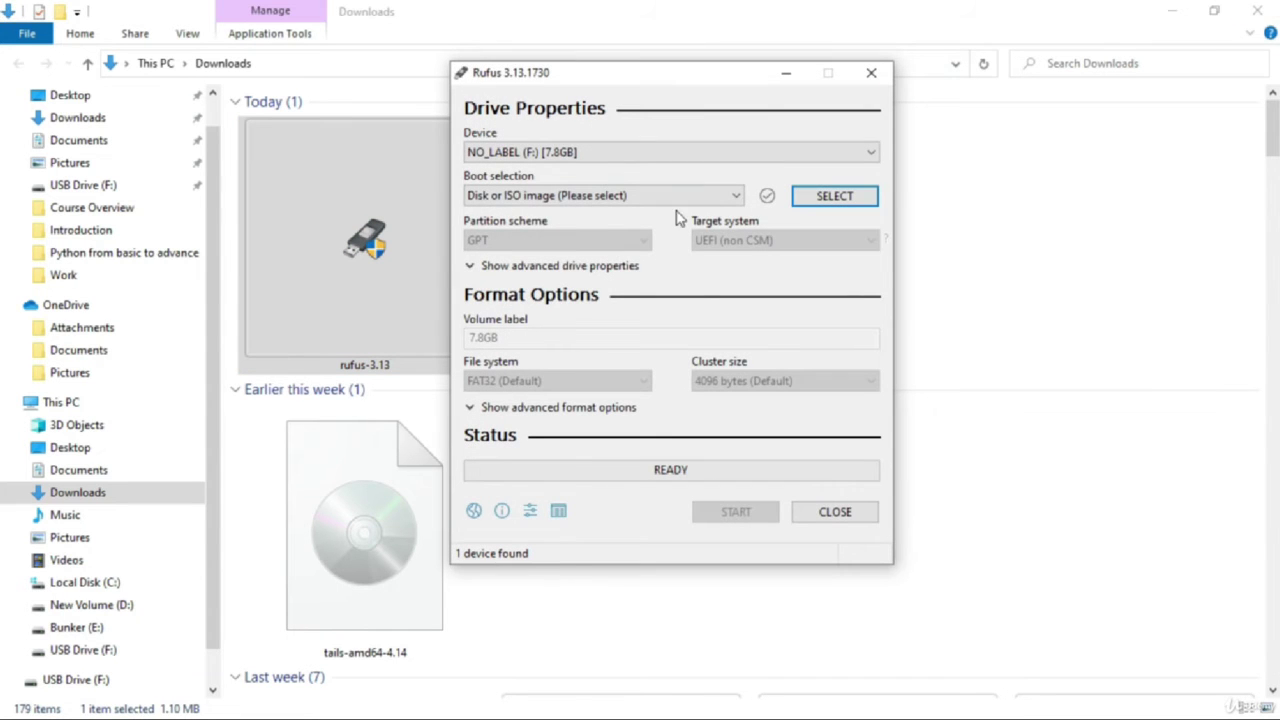
# - Choose NO_LABEL (F:) [7.8GB] as the Rufus target device, with the Downloads window hidden
pyautogui.click(1173, 10)
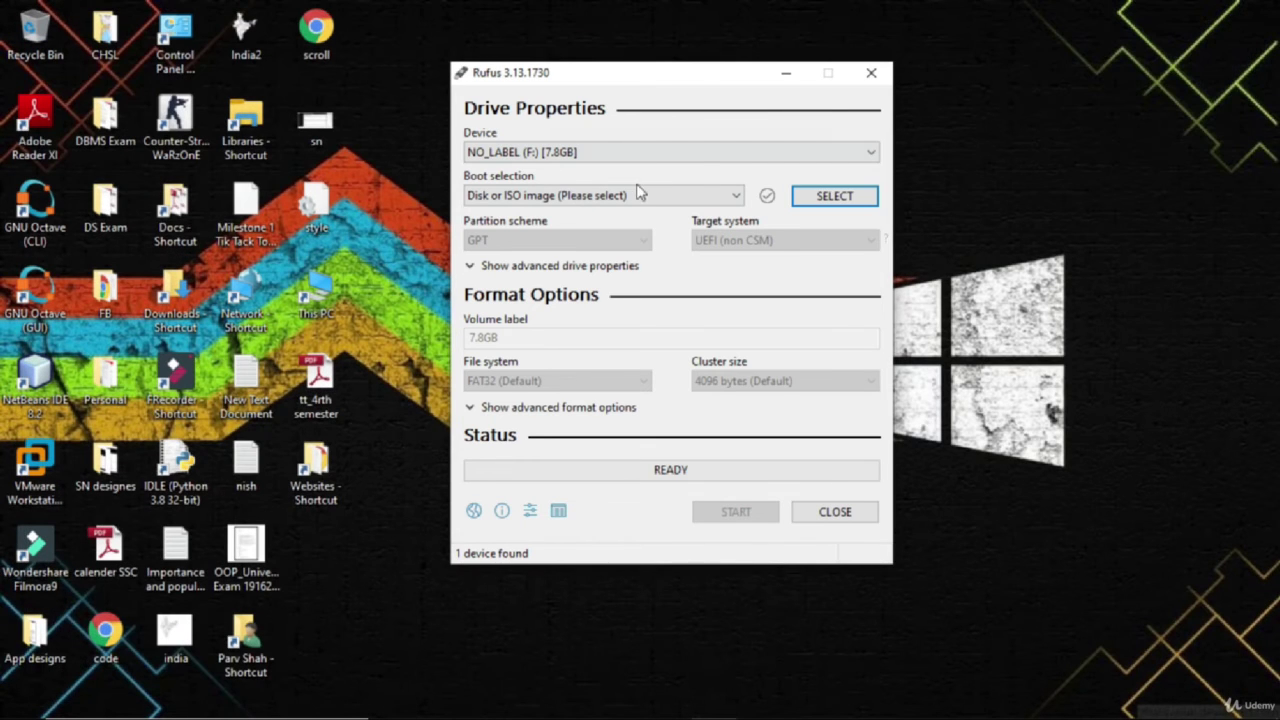
pyautogui.click(690, 158)
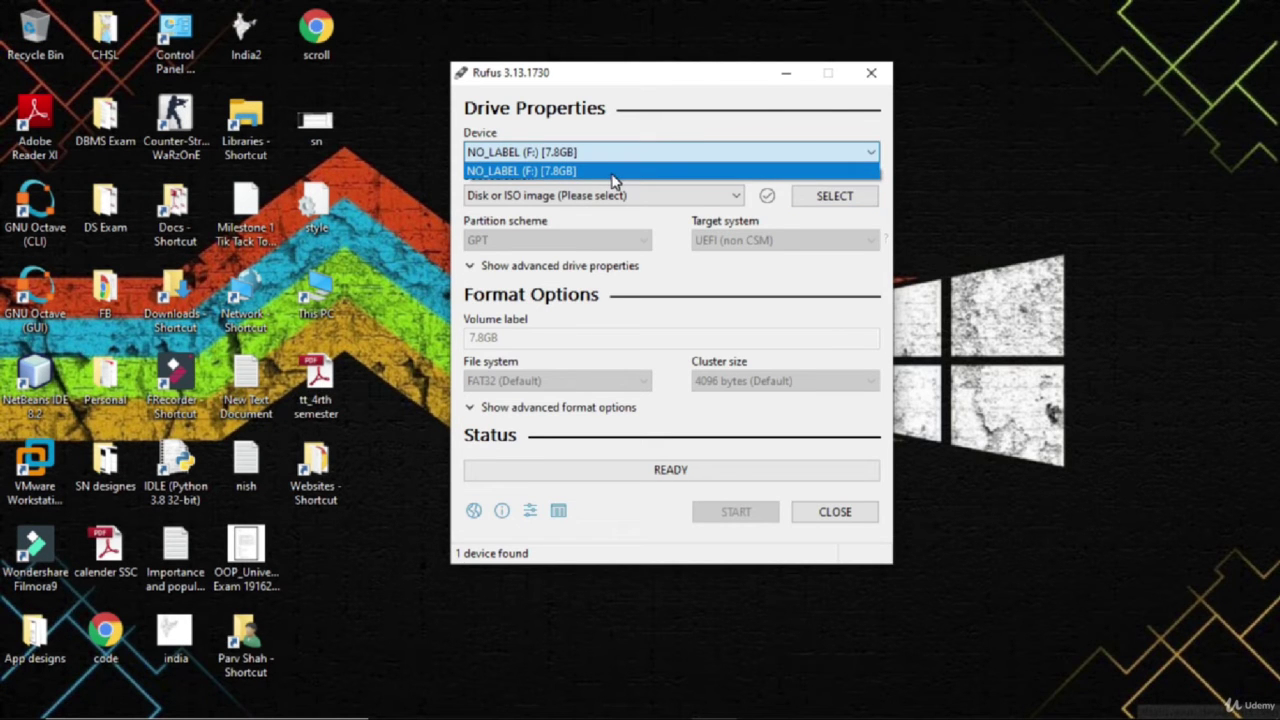
pyautogui.click(612, 174)
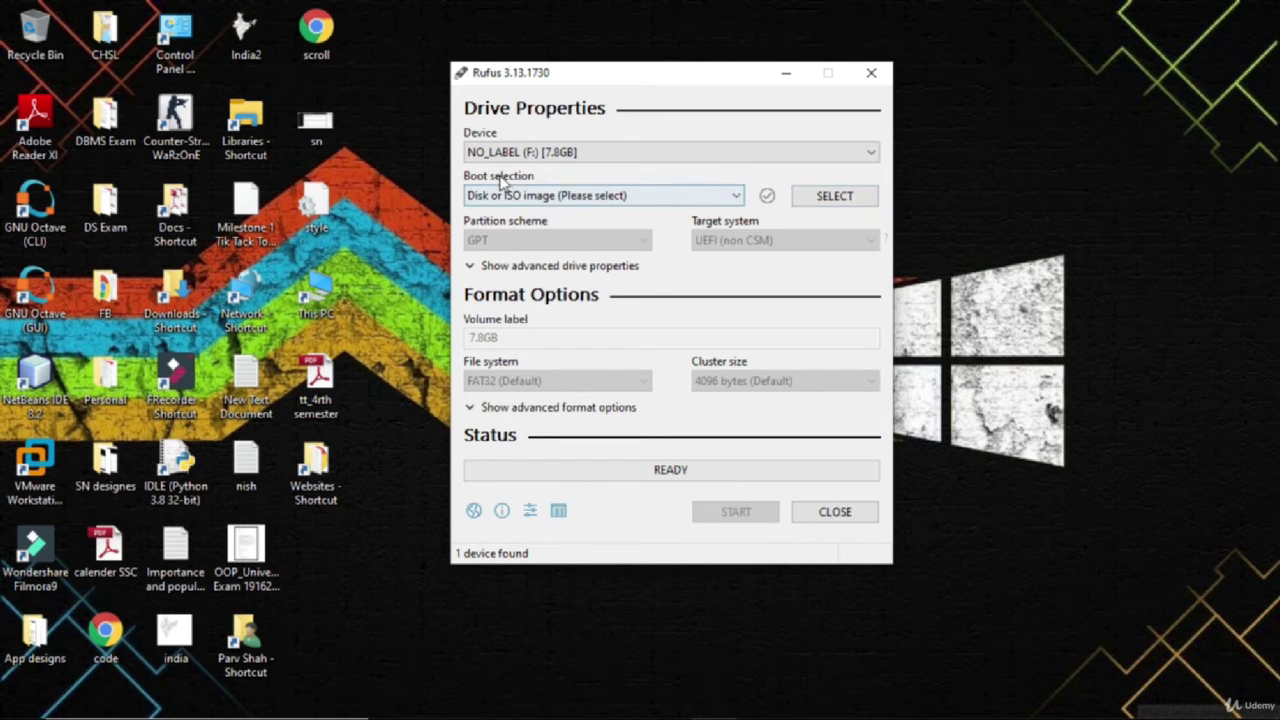
# - Load tails-amd64-4.14.img into Rufus and start writing it to NO_LABEL (F:)
pyautogui.click(838, 198)
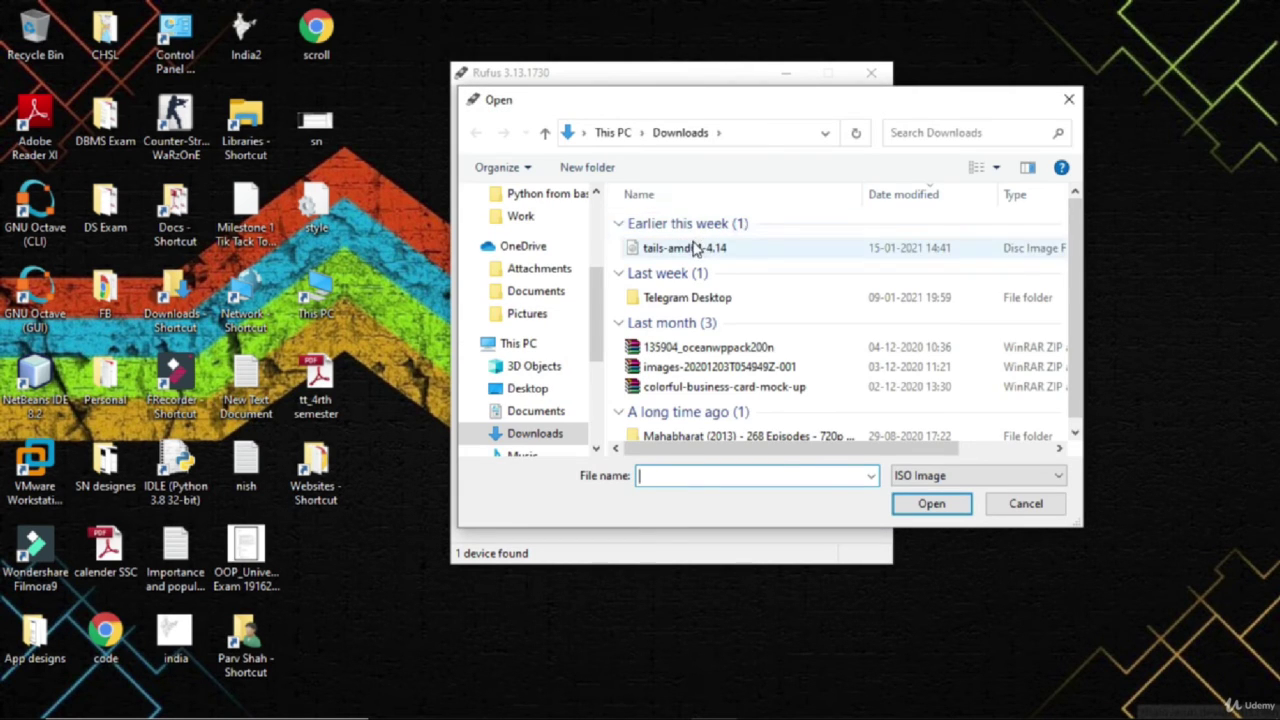
pyautogui.moveTo(685, 248)
pyautogui.doubleClick(749, 255)
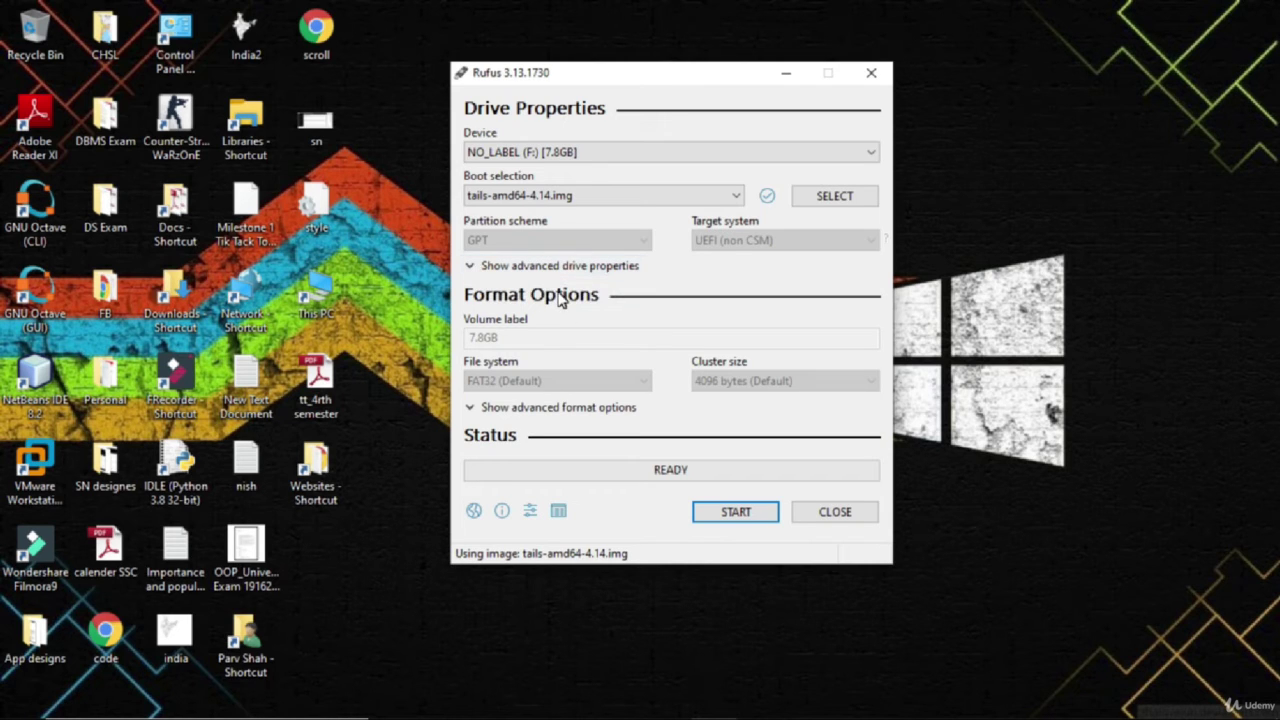
pyautogui.click(735, 511)
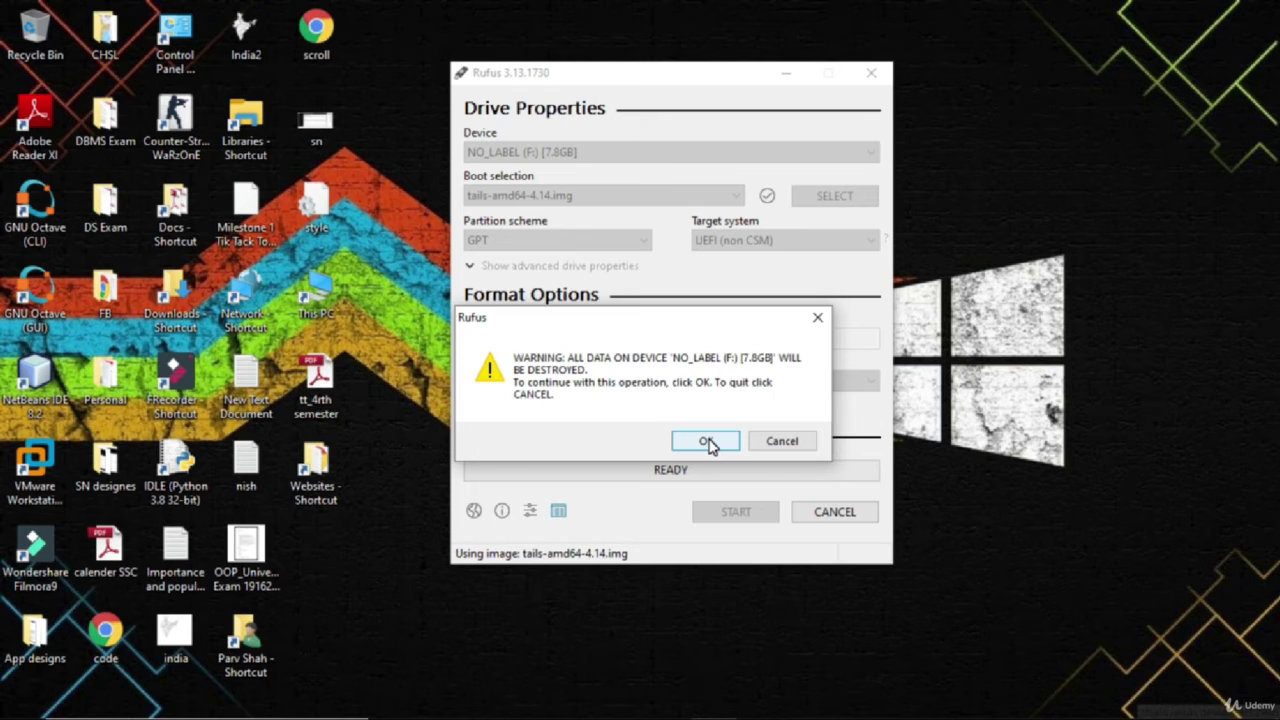
# - Accept the data-destruction warning and let Rufus finish writing the Tails image
pyautogui.click(706, 442)
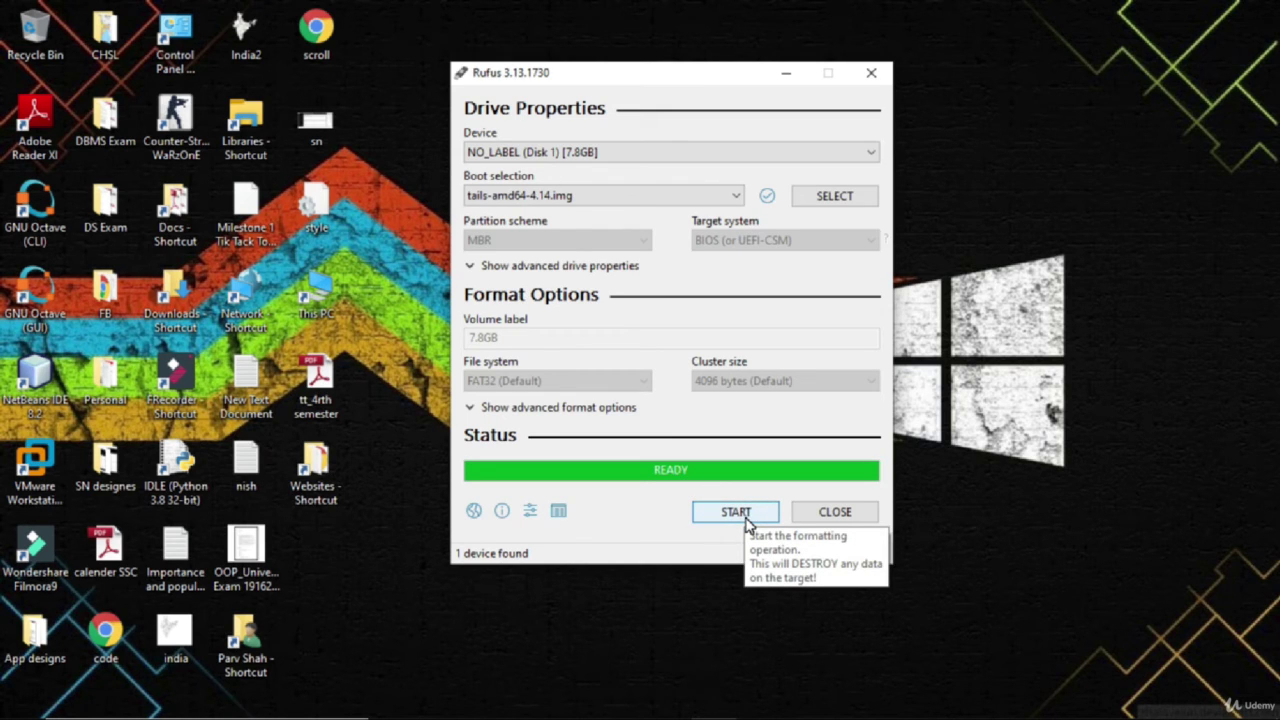
# - Close Rufus and check the drives listed under This PC
pyautogui.click(814, 527)
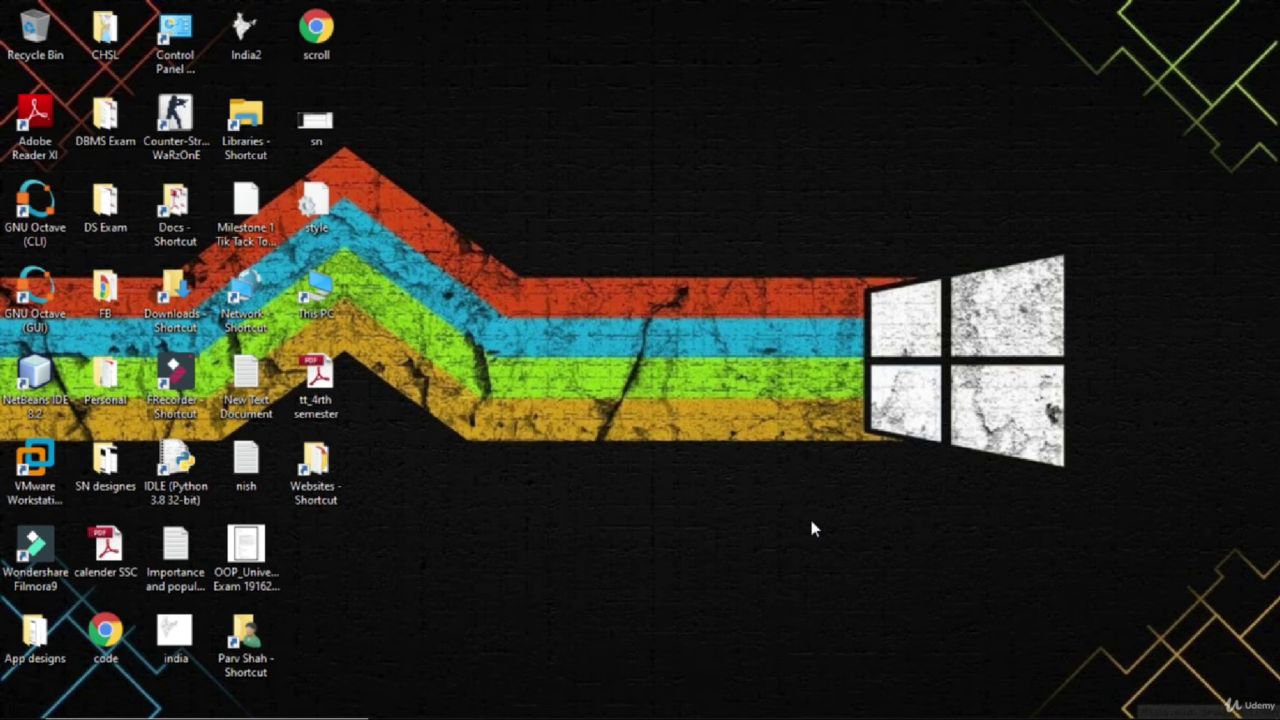
pyautogui.doubleClick(337, 283)
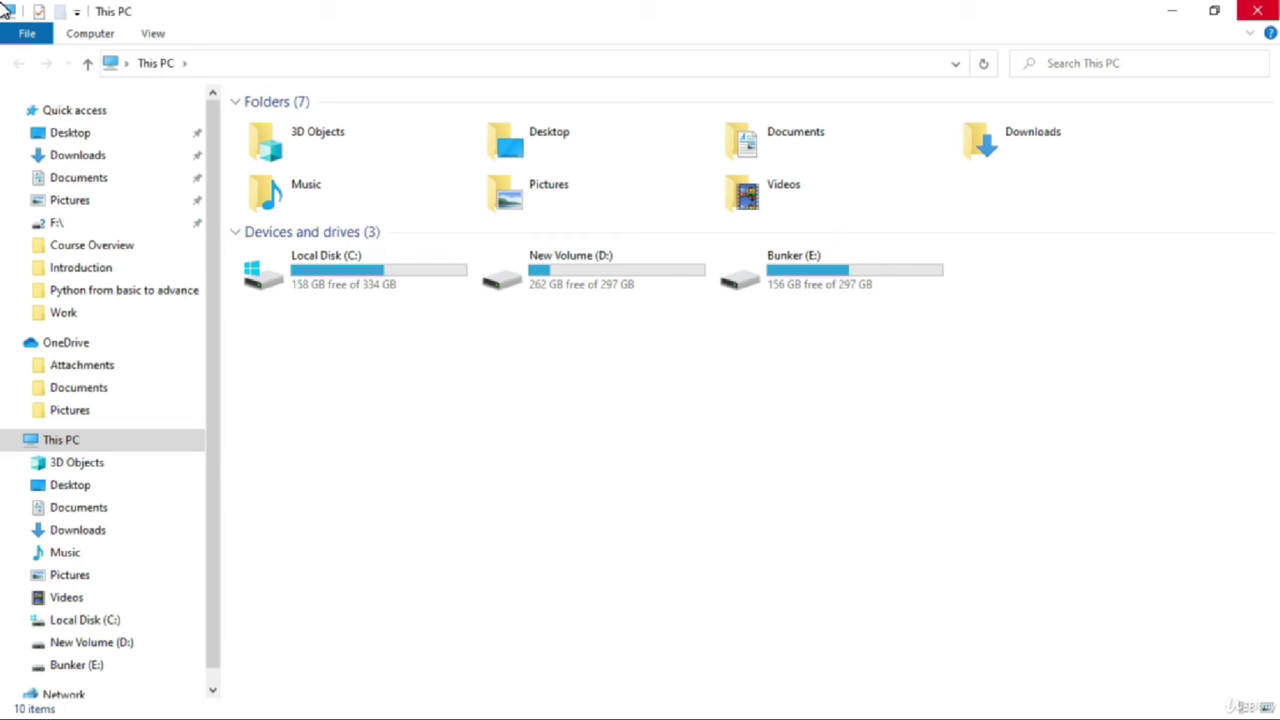
# - Close the This PC window, returning to the Windows desktop
pyautogui.click(1257, 11)
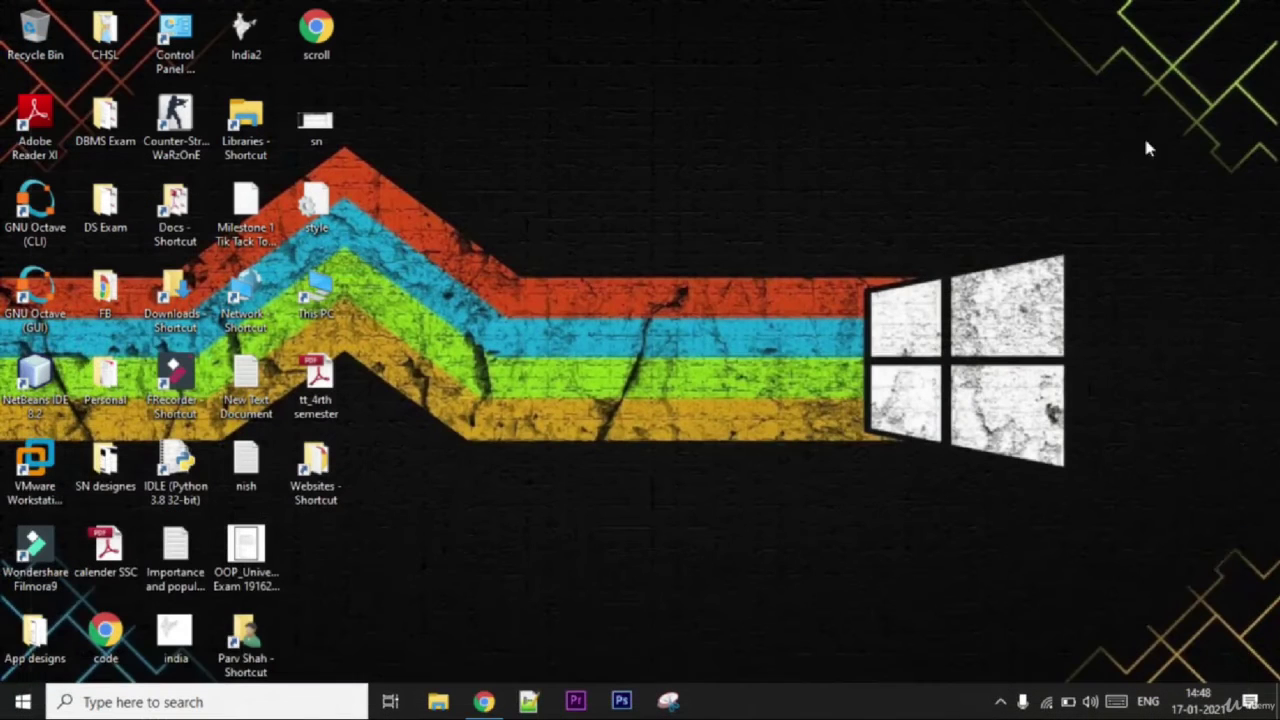